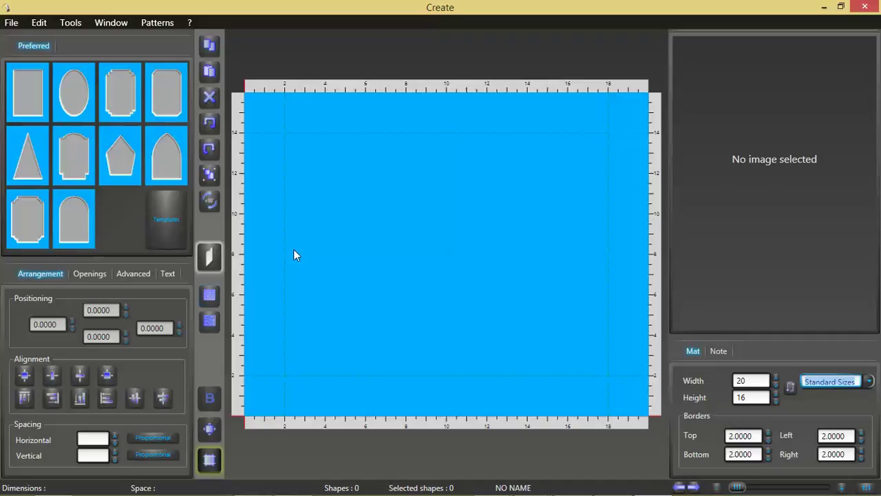
# - Insert the baseball clip art from the preferred Sports1 files onto the mat
pyautogui.click(92, 274)
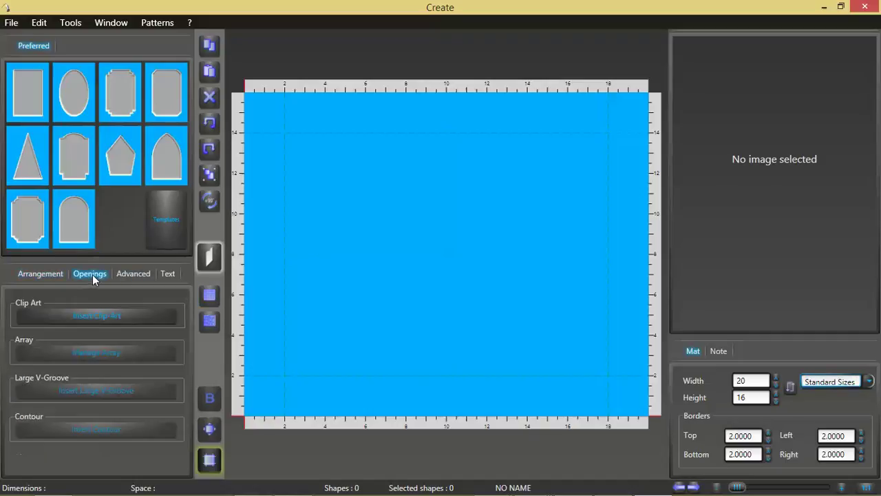
pyautogui.click(100, 316)
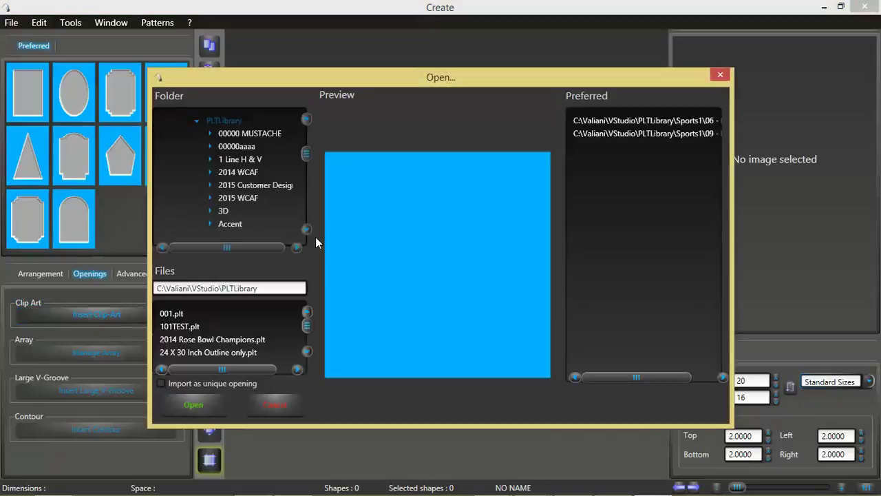
pyautogui.scroll(-3, 309, 232)
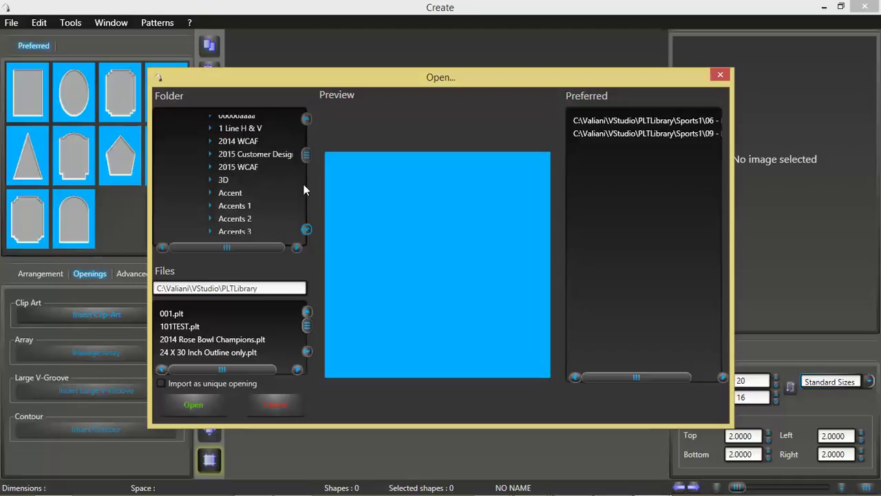
pyautogui.moveTo(306, 154); pyautogui.dragTo(309, 197)
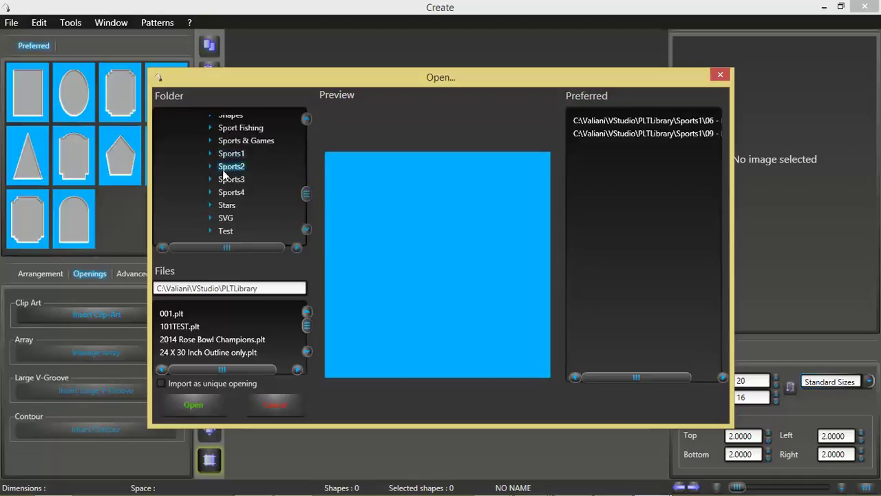
pyautogui.click(655, 123)
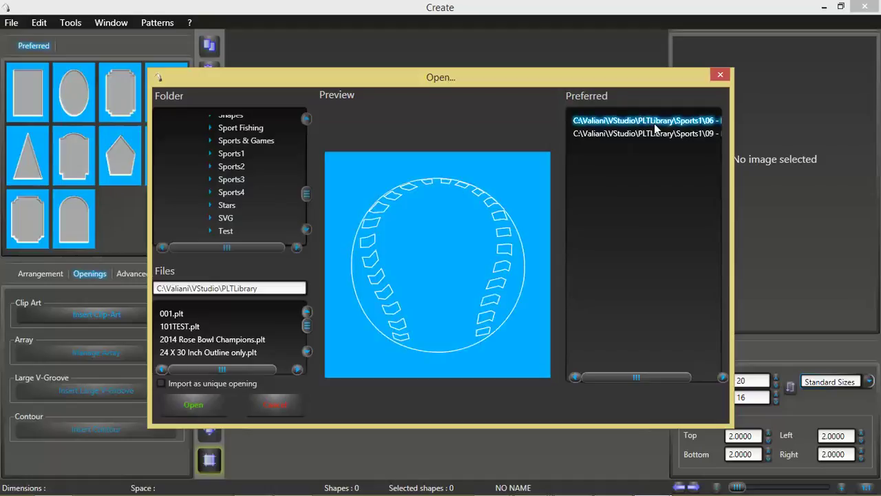
pyautogui.click(191, 406)
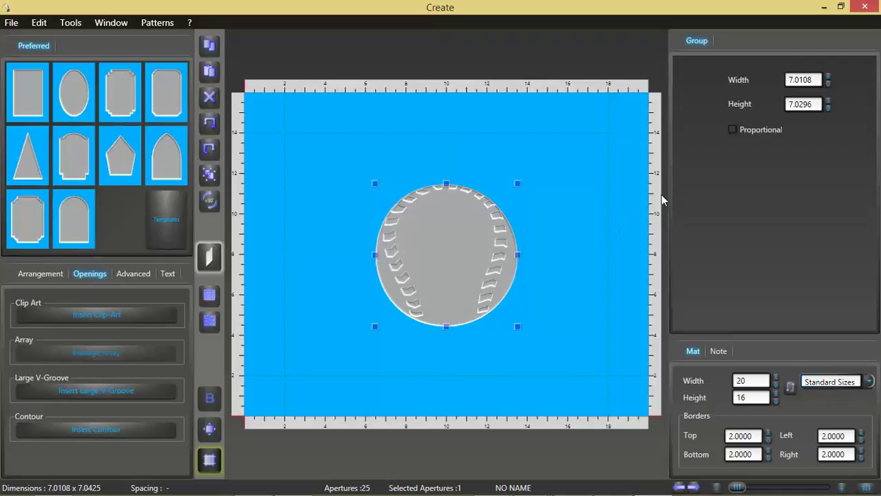
# - Scale the baseball group proportionally to a height of 14 and centre it on the mat
pyautogui.click(732, 130)
pyautogui.doubleClick(813, 104)
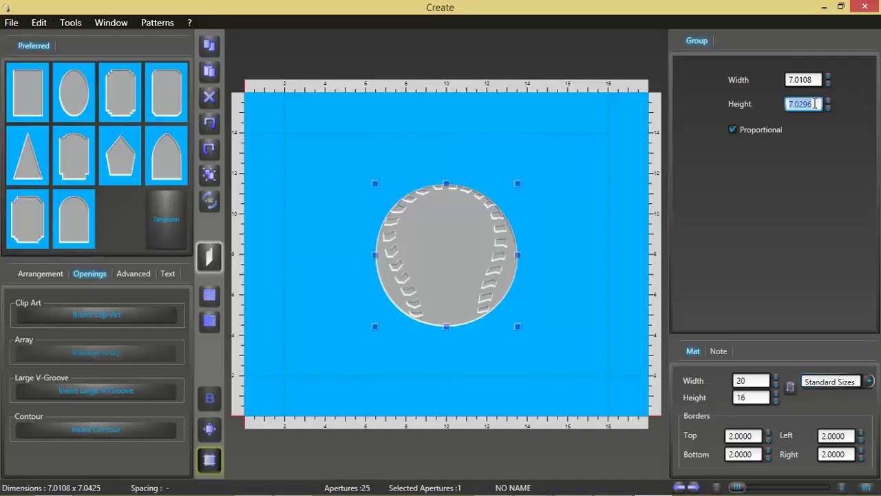
pyautogui.write('14')
pyautogui.hotkey('shift', 'Tab')
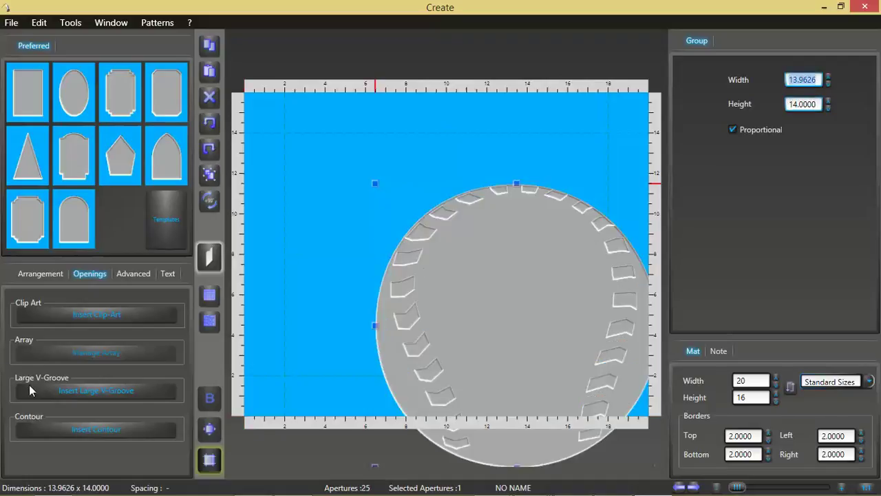
pyautogui.click(39, 275)
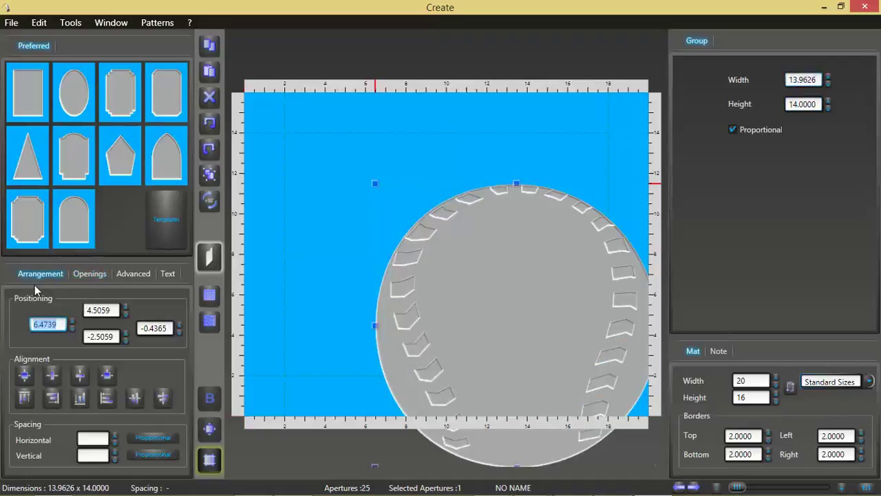
pyautogui.click(24, 375)
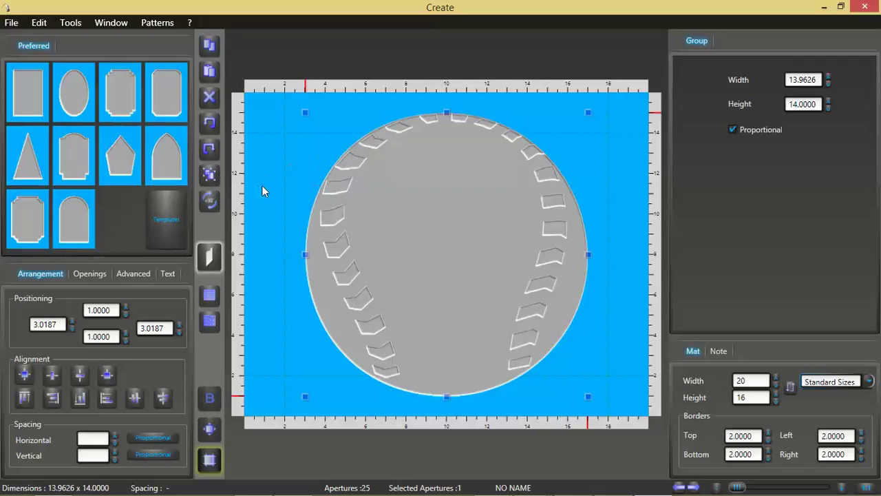
# - Ungroup the baseball into separate apertures and check that the outer circle can be selected by itself
pyautogui.click(210, 176)
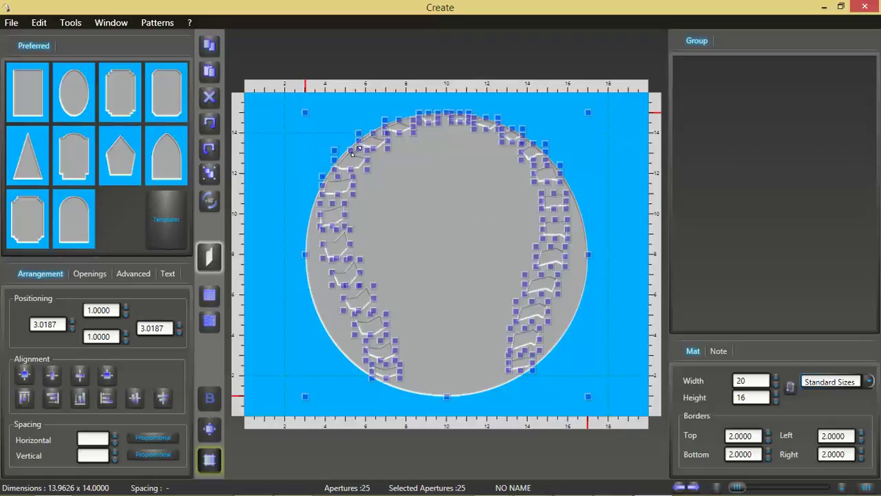
pyautogui.click(274, 162)
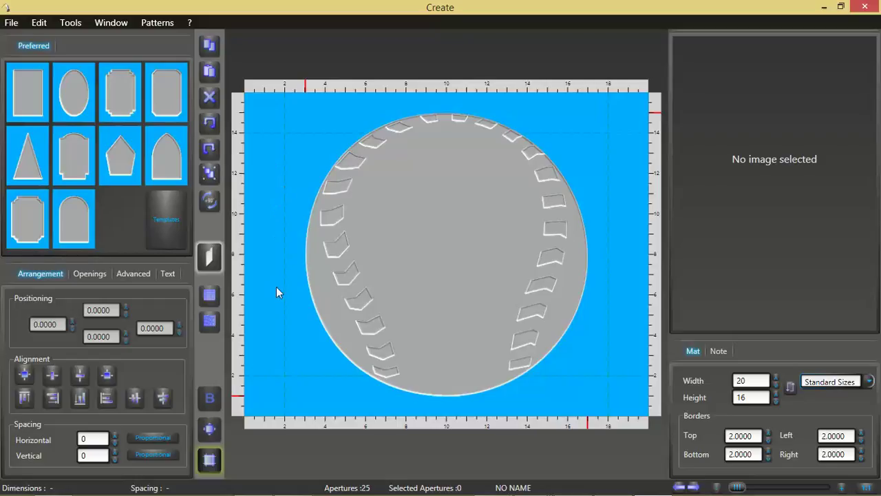
pyautogui.click(350, 363)
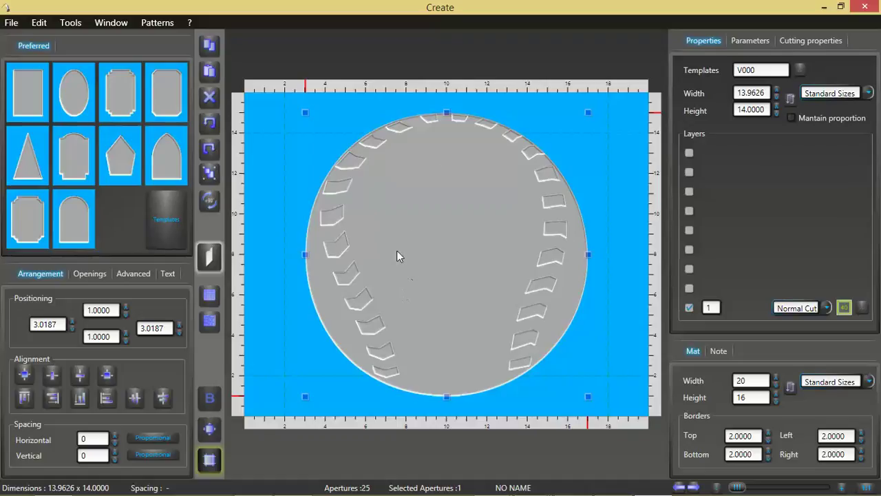
pyautogui.click(275, 205)
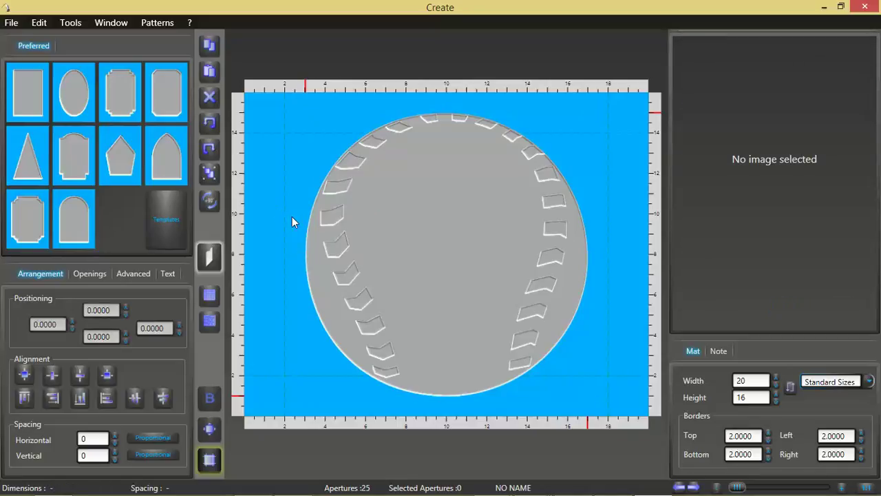
# - Add a rectangular opening 7.75 wide by 9.75 high over the baseball
pyautogui.click(29, 95)
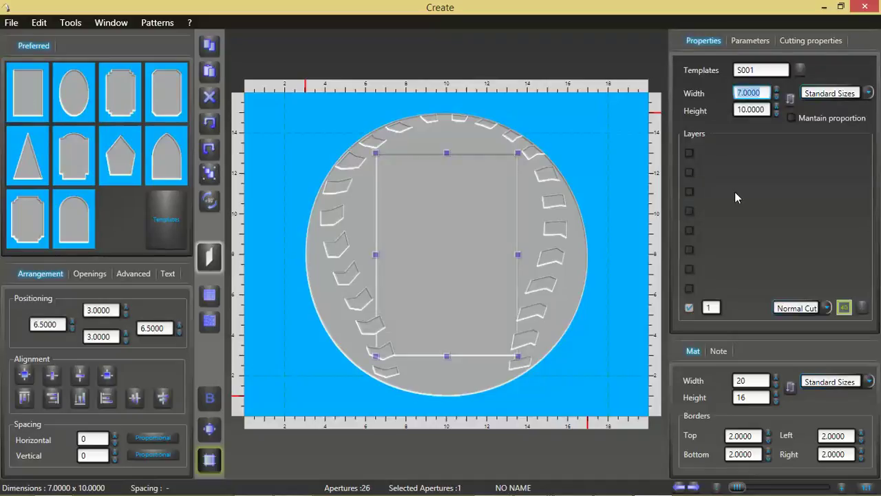
pyautogui.write('7.75')
pyautogui.press('Tab')
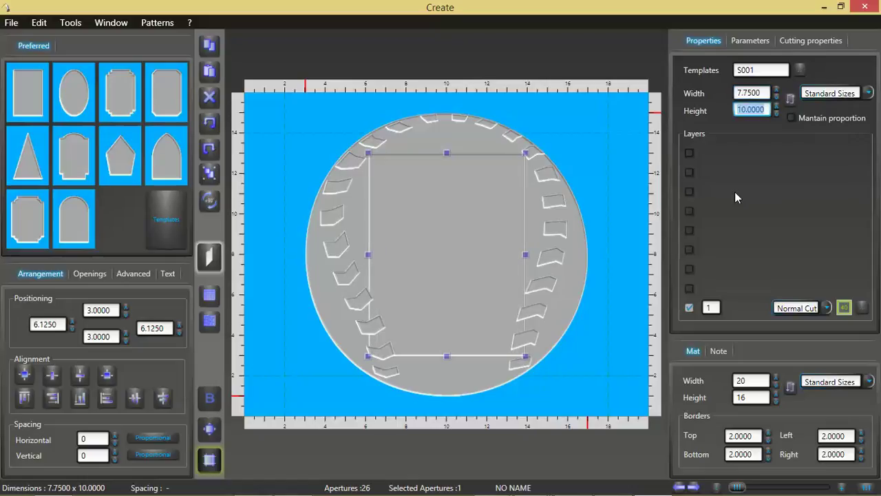
pyautogui.write('9.75')
pyautogui.press('Tab')
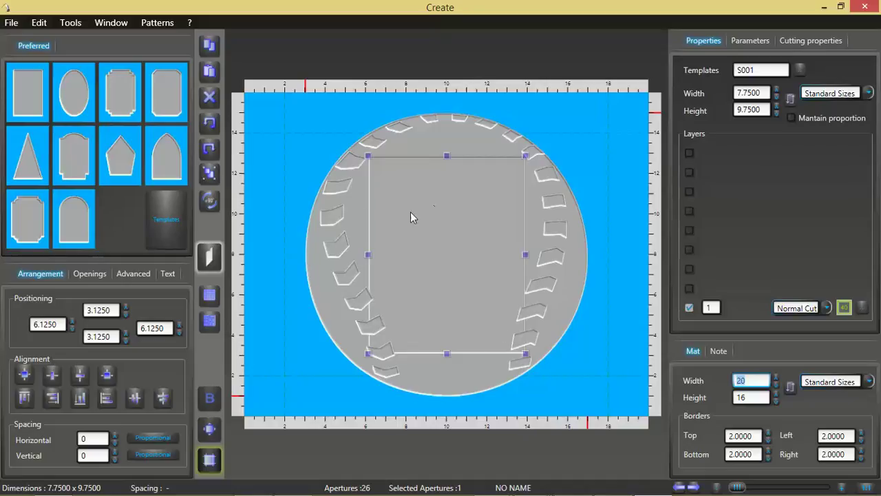
# - Position the rectangular opening 2 from the top edge of the mat
pyautogui.click(103, 309)
pyautogui.write('2')
pyautogui.press('Return')
pyautogui.press('Tab')
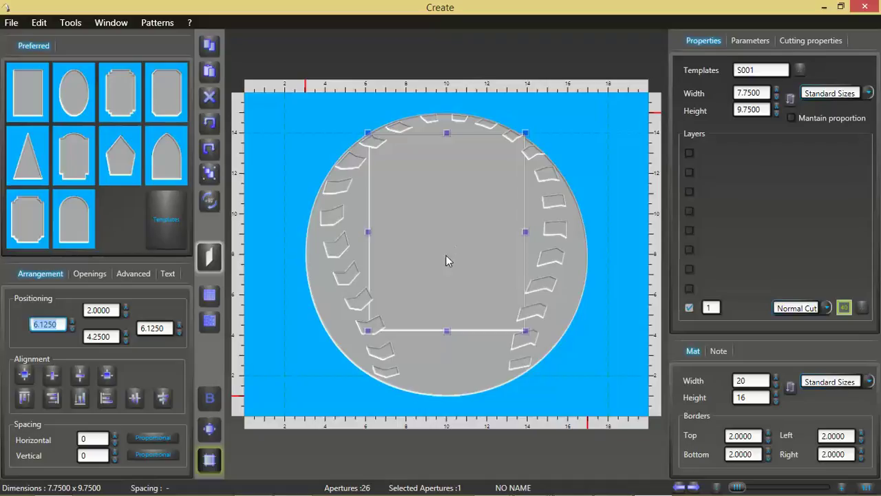
# - Try a second layer on the rectangular opening and check the layer numbers of the ball outline and a stitch
pyautogui.click(690, 290)
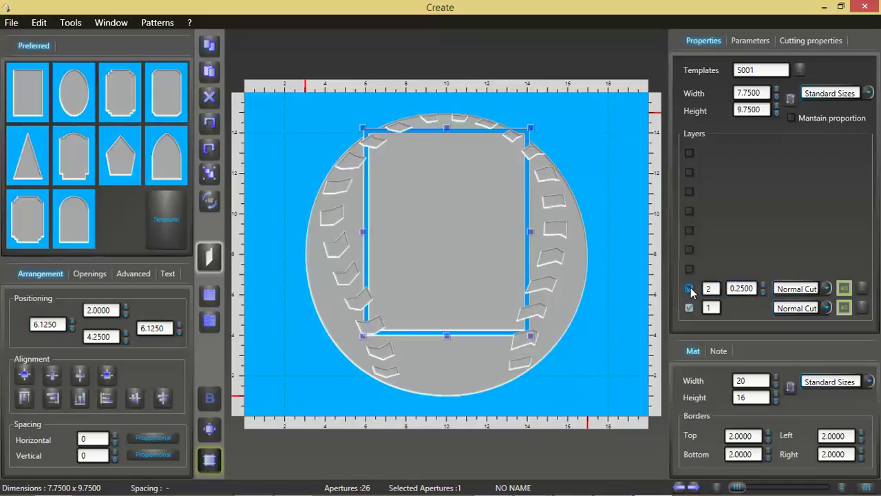
pyautogui.click(690, 289)
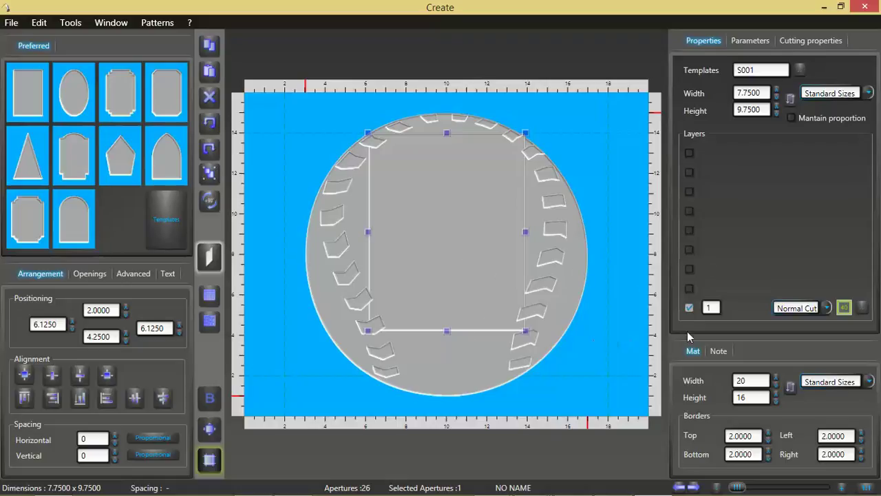
pyautogui.click(502, 378)
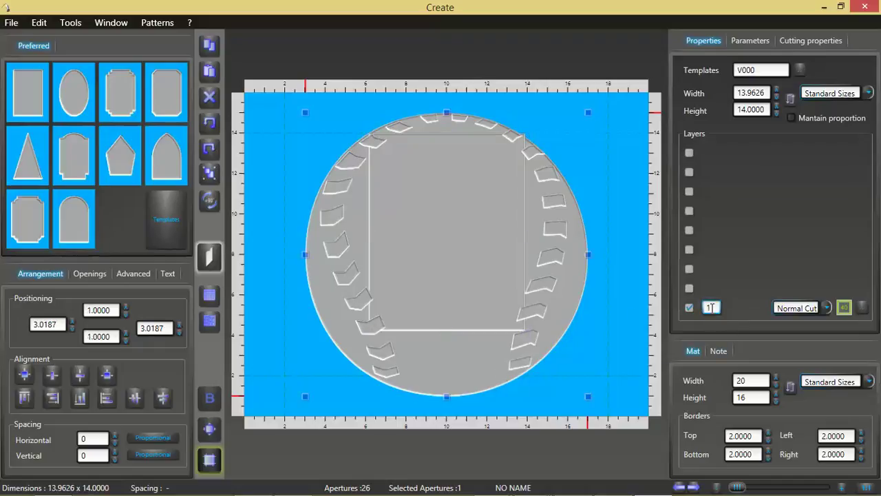
pyautogui.click(541, 314)
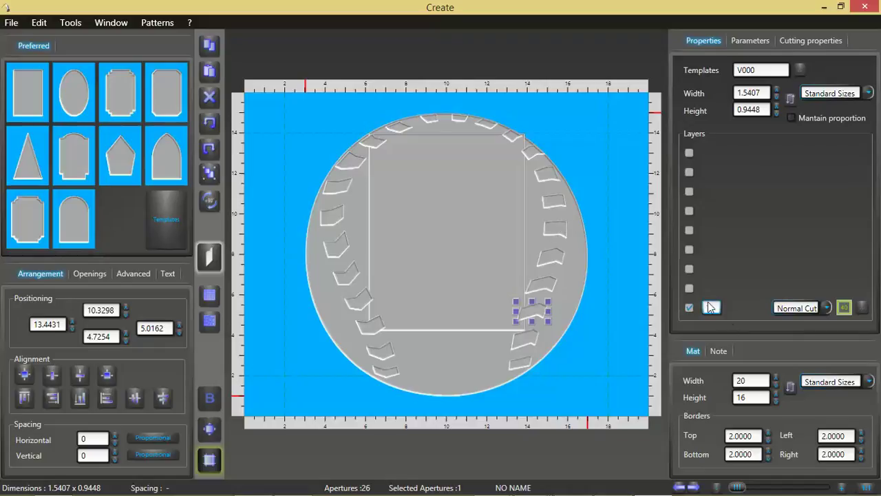
pyautogui.click(412, 348)
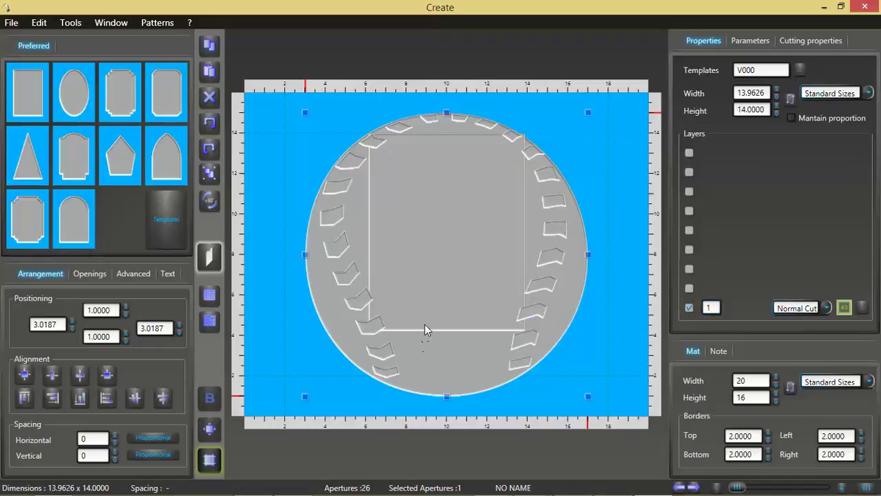
# - Start a contour around the rectangular opening with a reveal of 0.1875 and Global mode
pyautogui.click(424, 325)
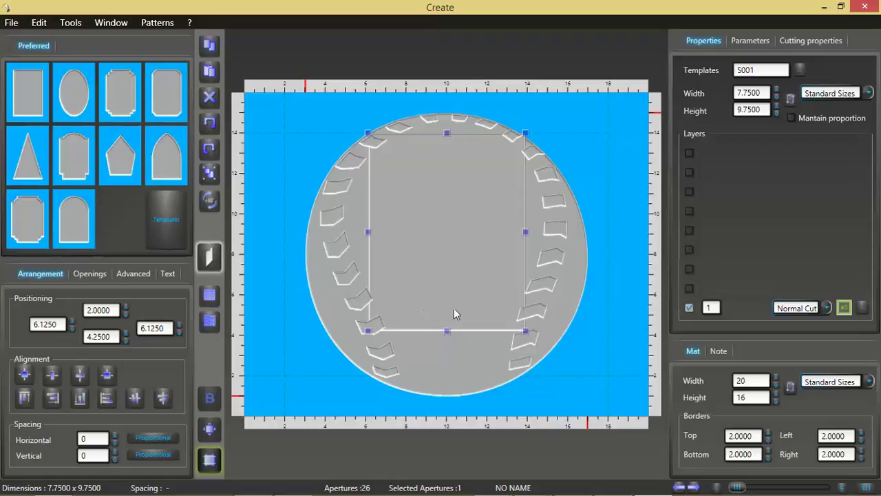
pyautogui.click(80, 274)
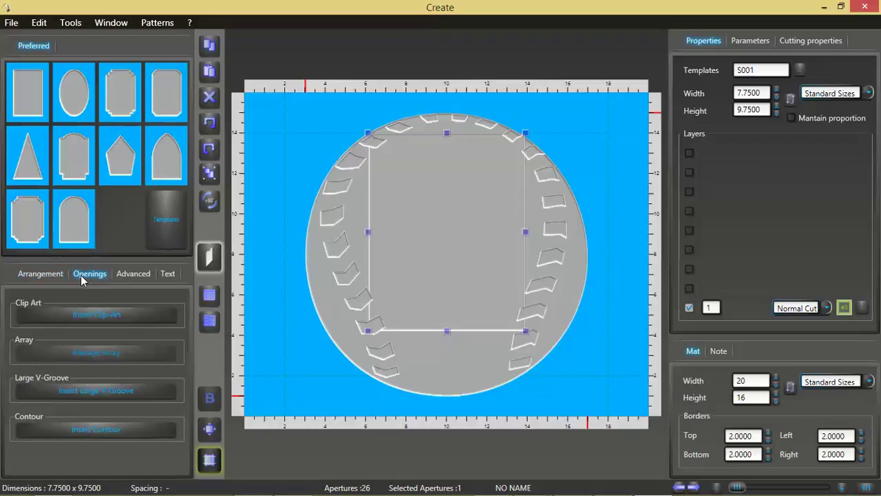
pyautogui.click(113, 429)
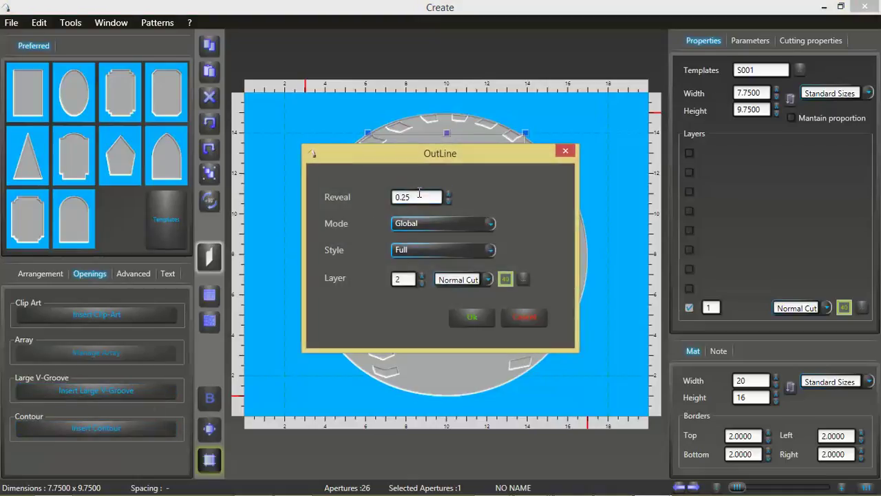
pyautogui.doubleClick(418, 196)
pyautogui.write('.1875')
pyautogui.click(404, 225)
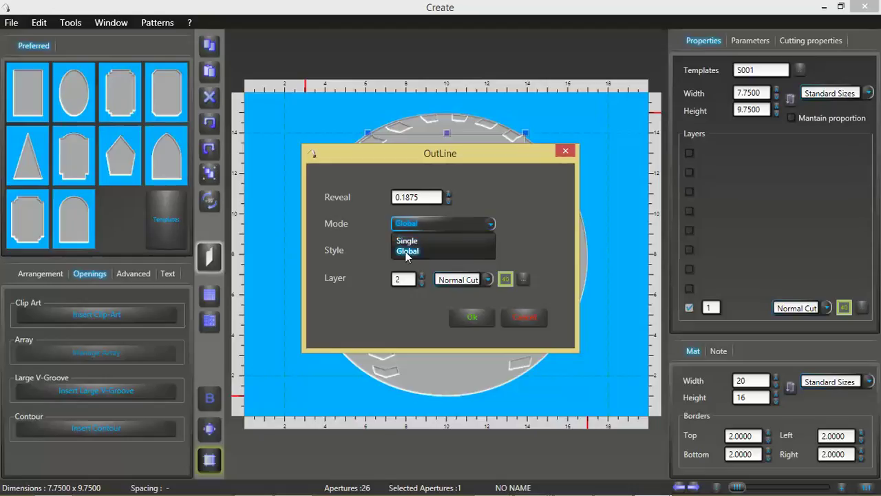
pyautogui.click(405, 251)
# - Keep the contour style Full, assign it to layer 1, and create the outline
pyautogui.click(414, 247)
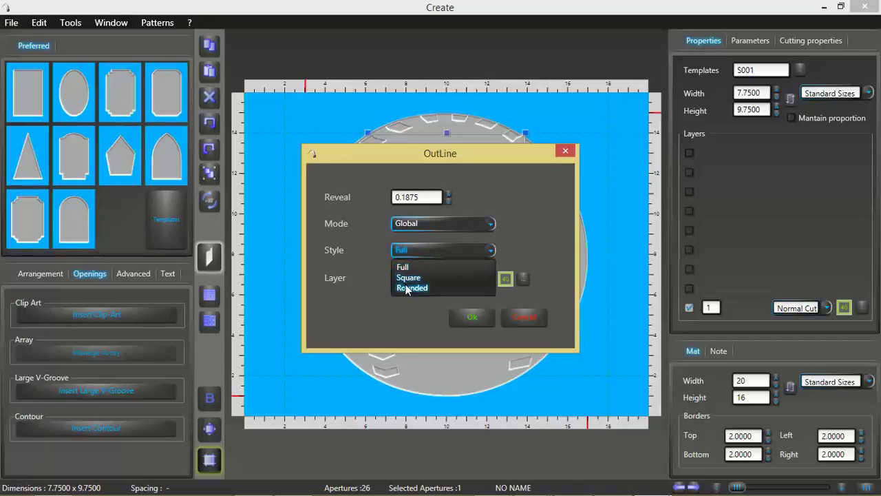
pyautogui.click(383, 283)
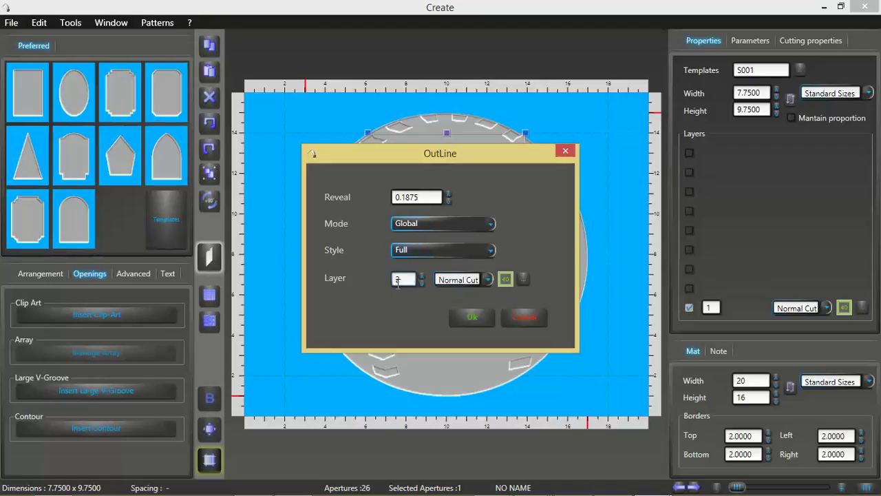
pyautogui.doubleClick(405, 279)
pyautogui.write('2')
pyautogui.doubleClick(404, 278)
pyautogui.click(420, 283)
pyautogui.click(470, 317)
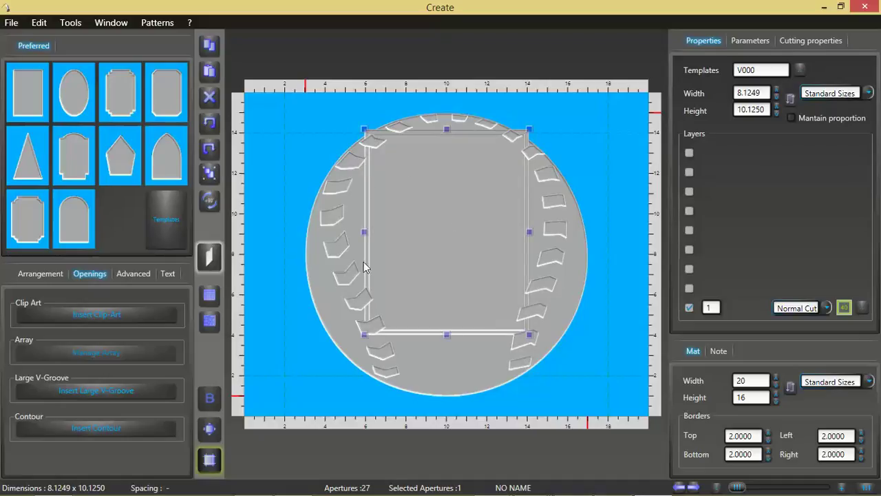
# - Compare the sizes of the inner rectangular opening and its contour outline
pyautogui.click(488, 192)
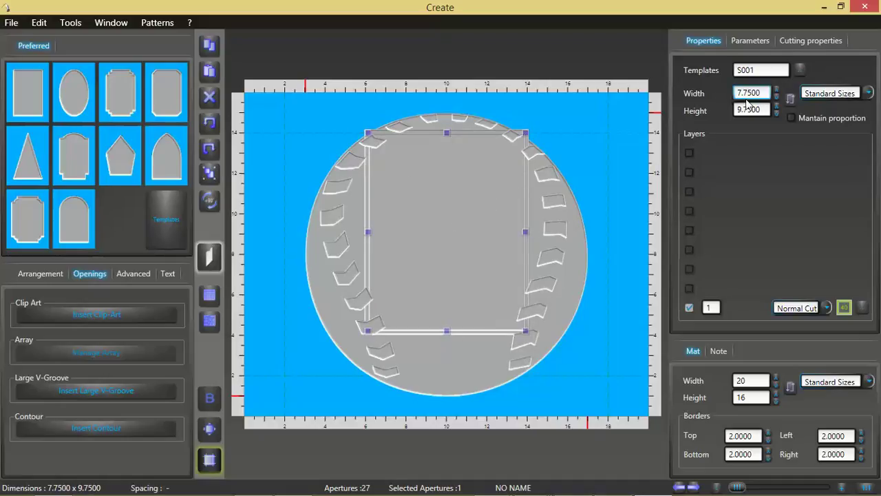
pyautogui.click(475, 132)
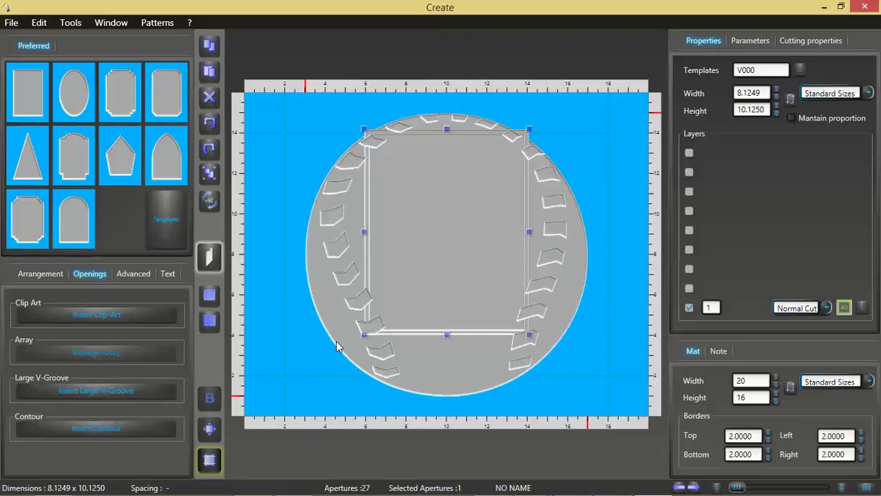
pyautogui.click(317, 363)
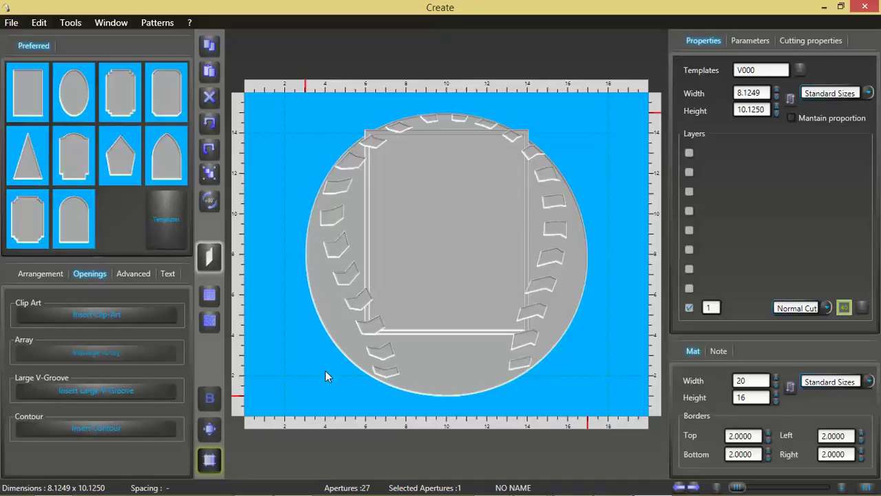
# - Trim the inner rectangular opening where the stitch overlaps its lower-left corner, using the Trim Bottom shaping tool
pyautogui.click(371, 328)
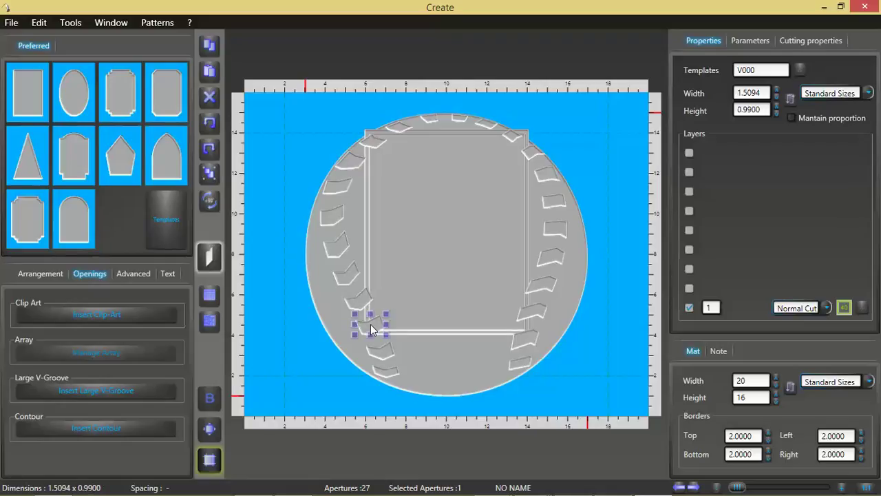
pyautogui.keyDown('shift'); pyautogui.click(395, 280); pyautogui.keyUp('shift')
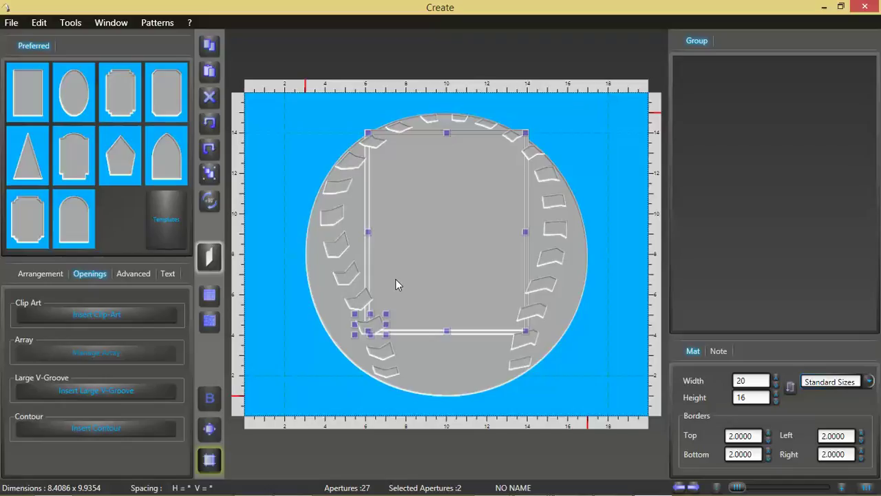
pyautogui.click(130, 274)
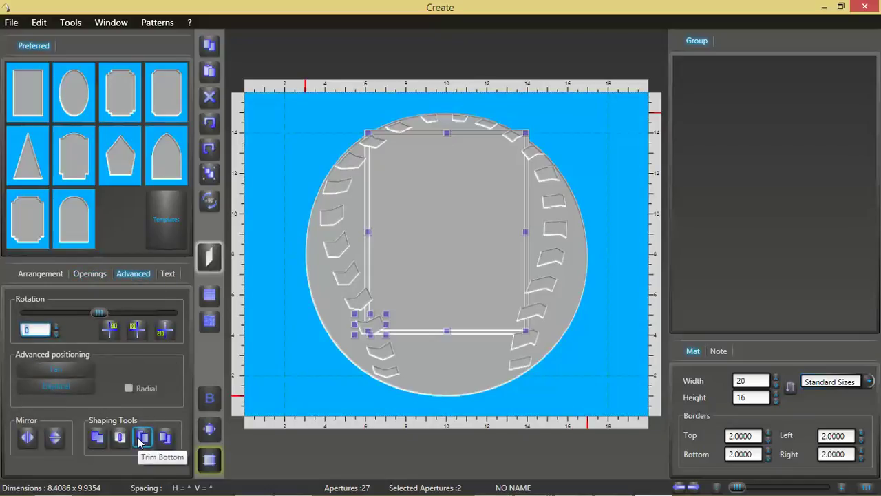
pyautogui.scroll(1, 378, 353)
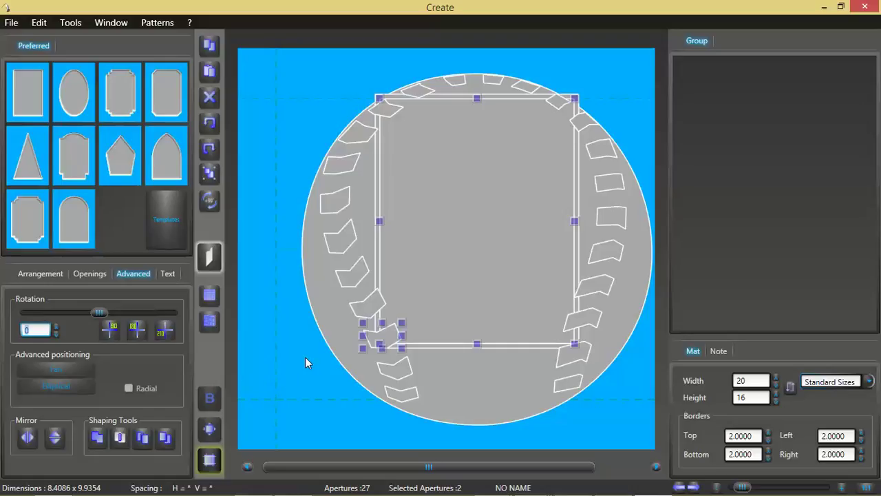
pyautogui.click(146, 441)
pyautogui.scroll(-1, 365, 260)
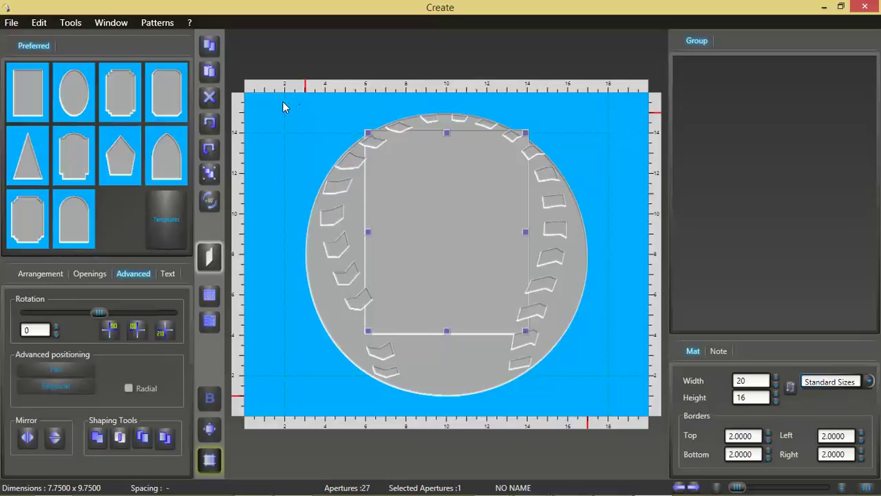
# - Select every shape in the design, group them and ungroup them again to refresh the trimmed artwork
pyautogui.moveTo(279, 106); pyautogui.dragTo(622, 402)
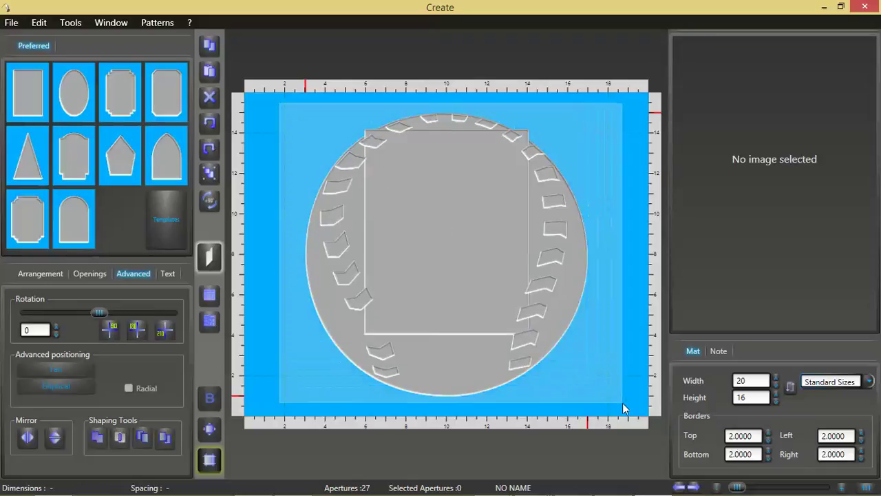
pyautogui.click(210, 174)
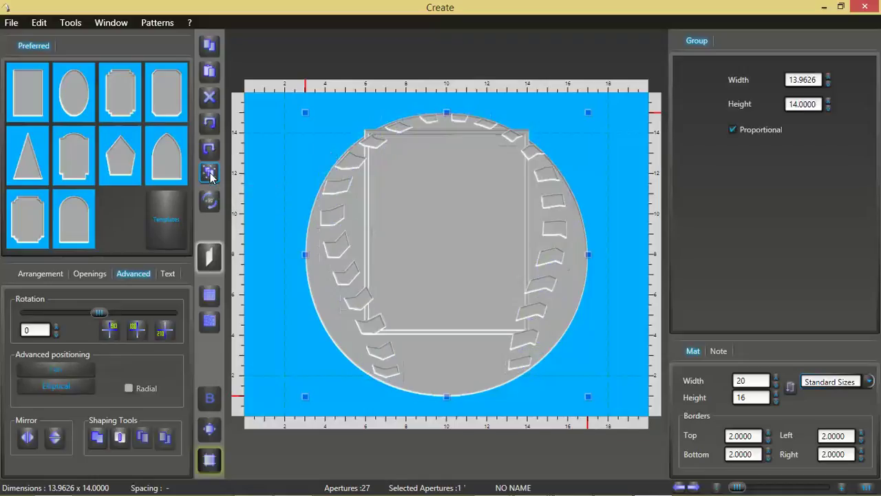
pyautogui.click(210, 174)
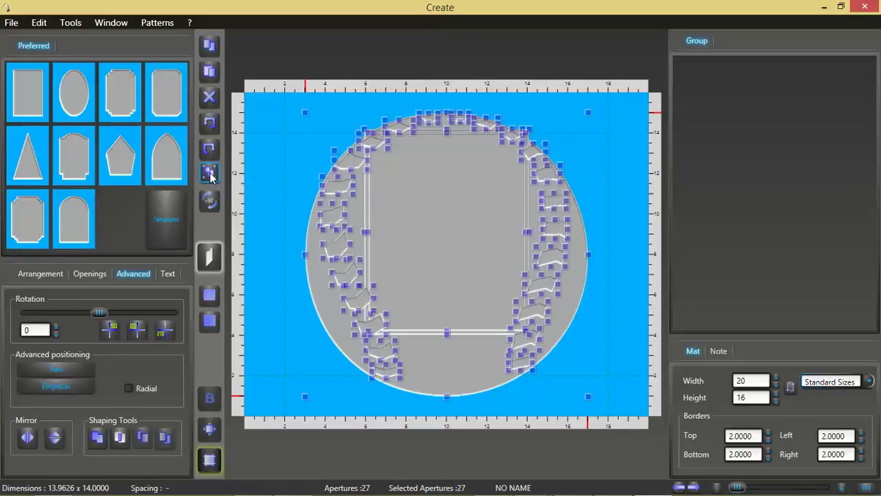
pyautogui.click(322, 339)
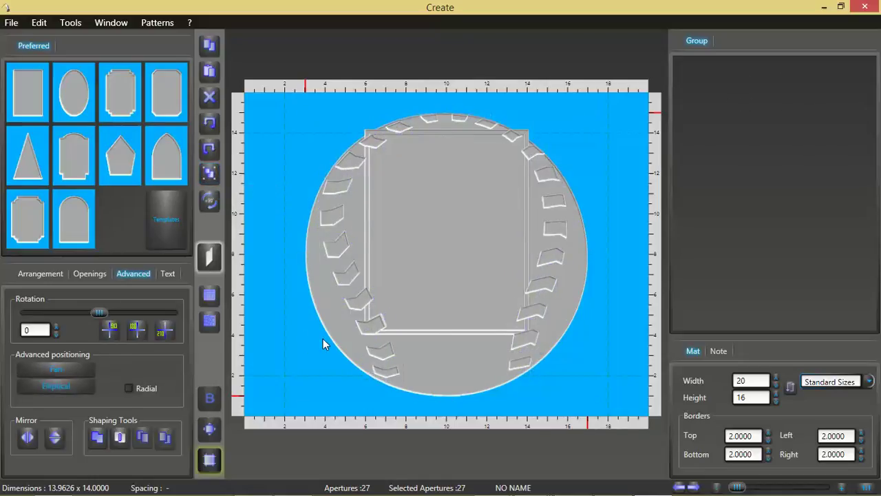
# - Apply Trim Bottom to the inner rectangle with its upper-left corner stitch and with the stitch just above its lower-left corner
pyautogui.click(374, 332)
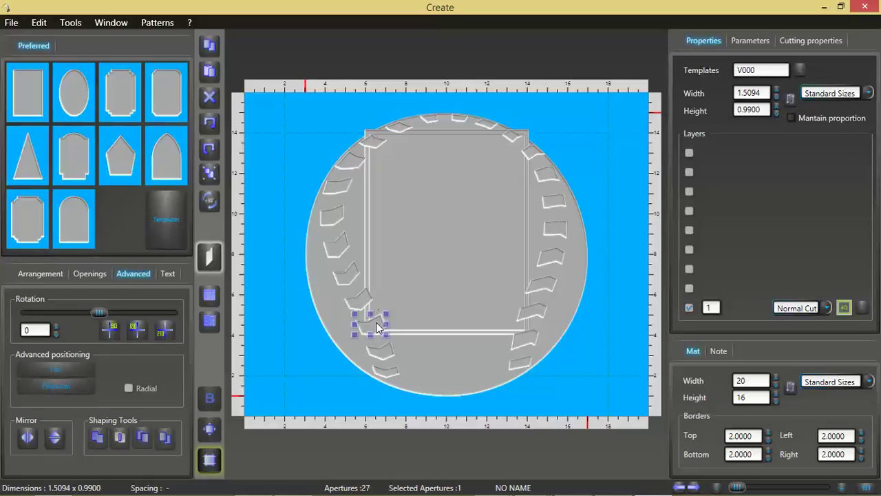
pyautogui.click(394, 324)
pyautogui.scroll(2, 390, 334)
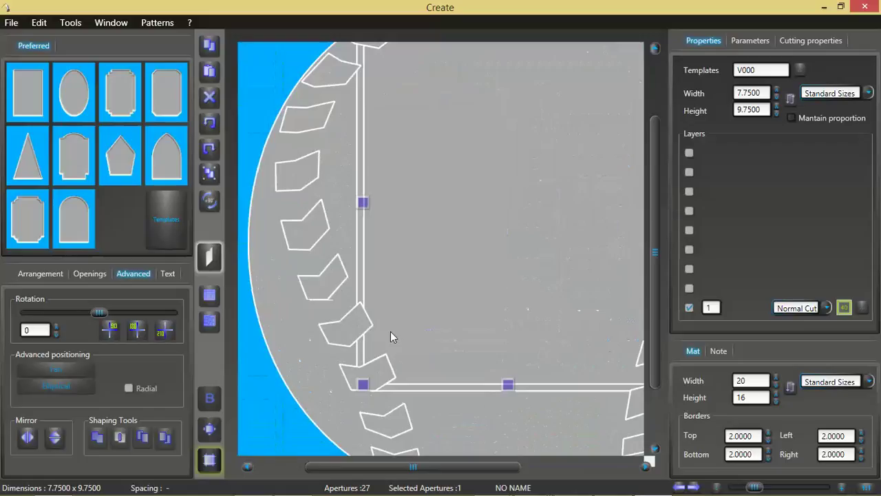
pyautogui.scroll(2, 390, 331)
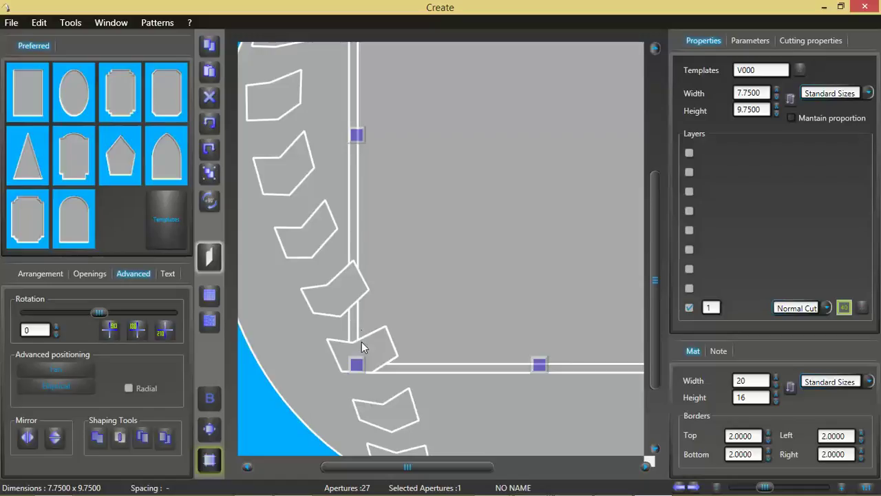
pyautogui.scroll(-5, 400, 303)
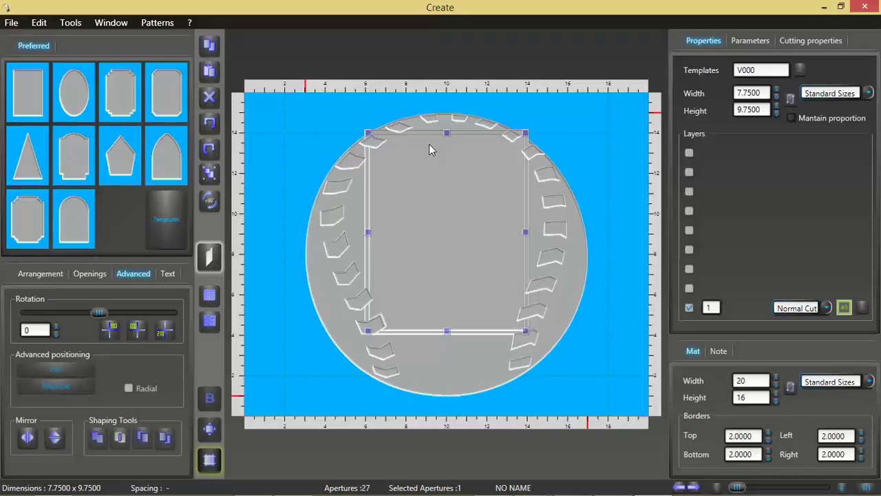
pyautogui.keyDown('shift'); pyautogui.click(377, 152); pyautogui.keyUp('shift')
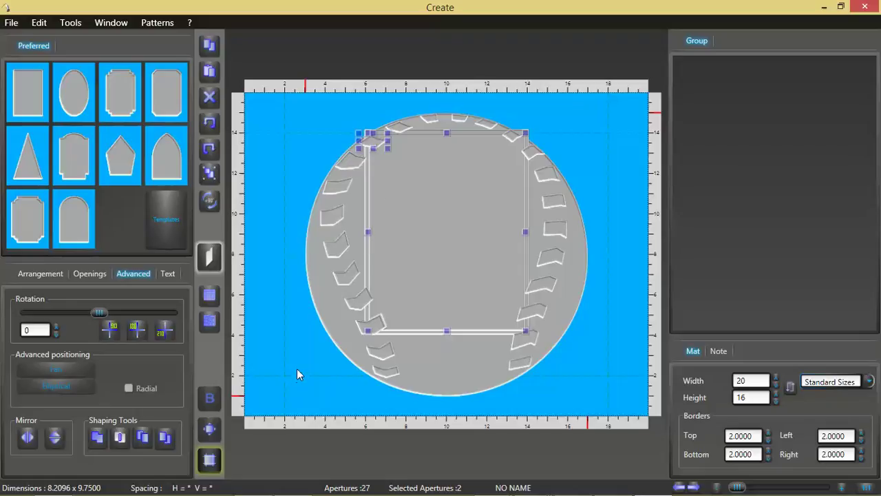
pyautogui.click(147, 442)
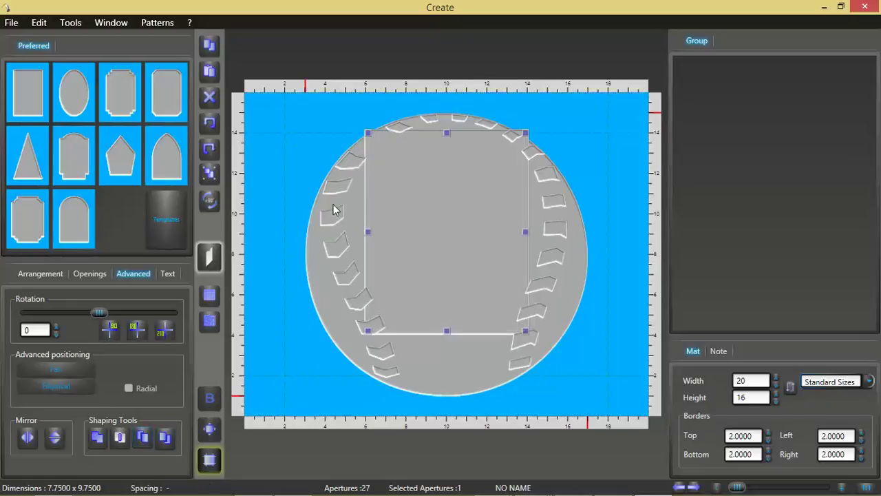
pyautogui.keyDown('ctrl'); pyautogui.click(362, 308); pyautogui.keyUp('ctrl')
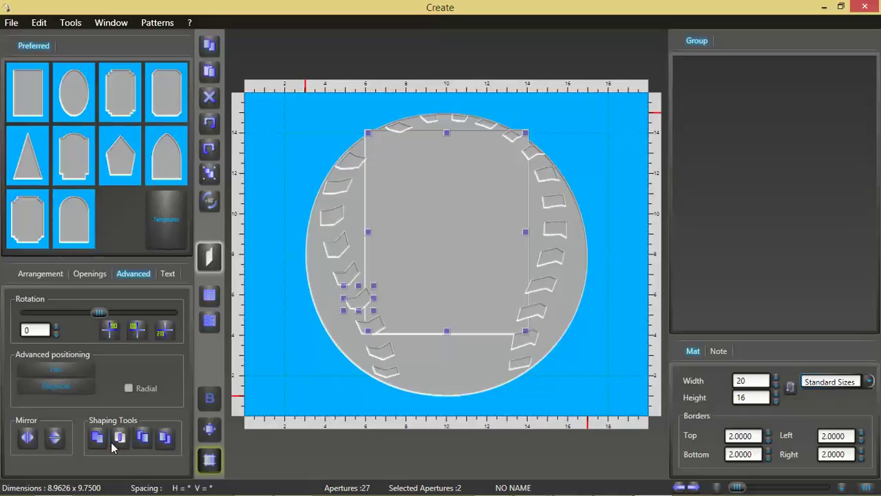
pyautogui.click(143, 437)
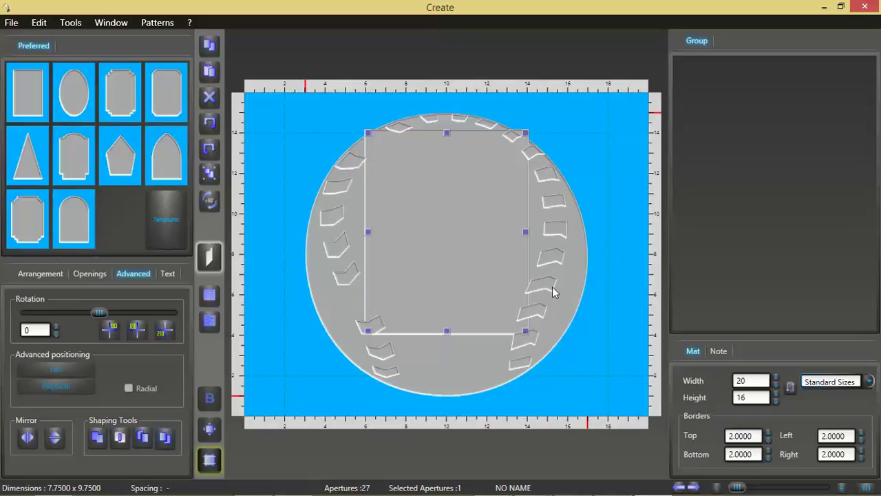
# - Apply Trim Bottom to the inner rectangle with the lower-right corner stitch and the two stitches above it
pyautogui.keyDown('ctrl'); pyautogui.click(524, 344); pyautogui.keyUp('ctrl')
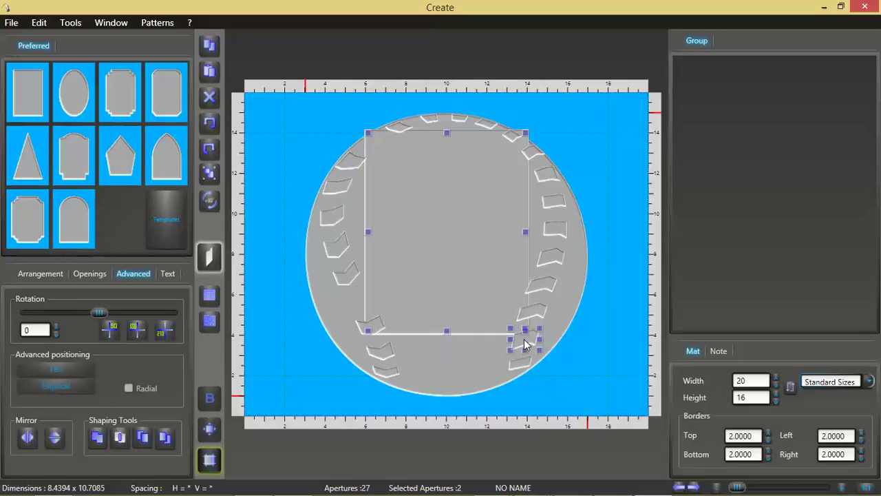
pyautogui.click(146, 437)
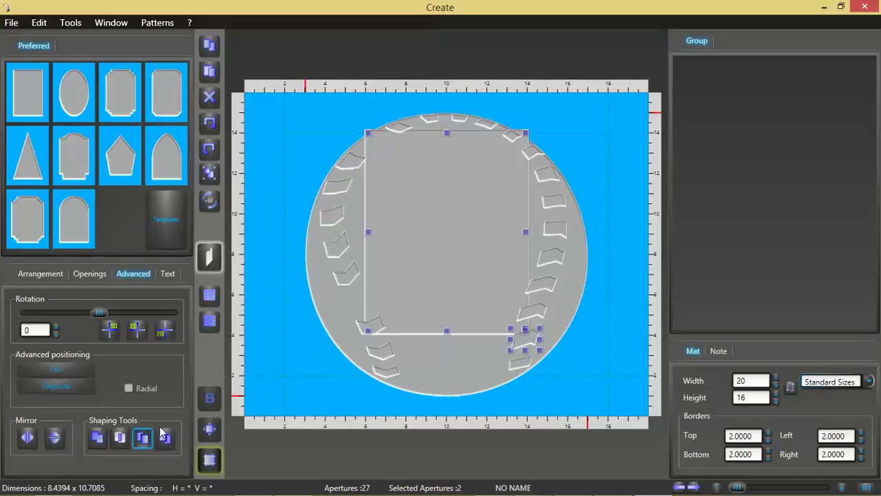
pyautogui.keyDown('ctrl'); pyautogui.click(530, 317); pyautogui.keyUp('ctrl')
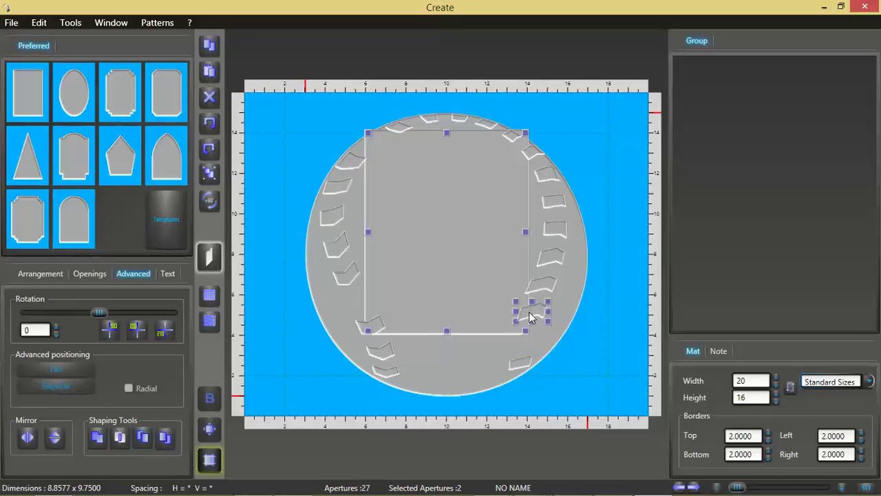
pyautogui.click(143, 438)
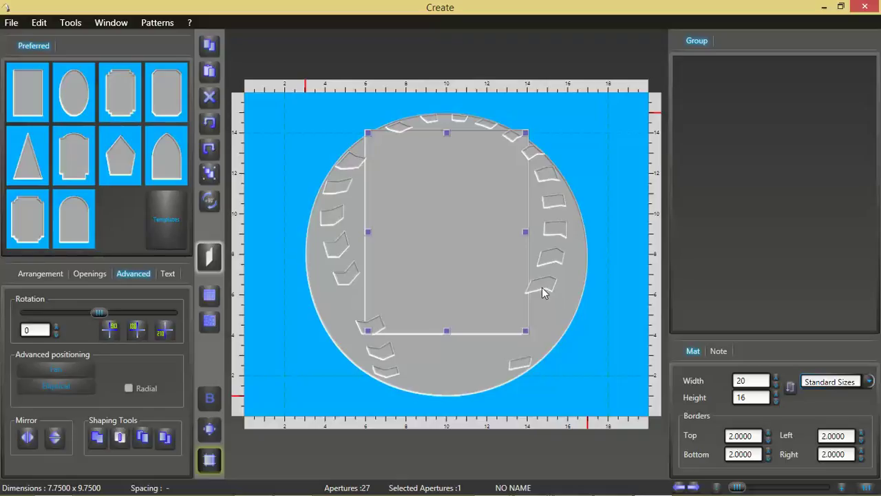
pyautogui.keyDown('ctrl'); pyautogui.click(542, 288); pyautogui.keyUp('ctrl')
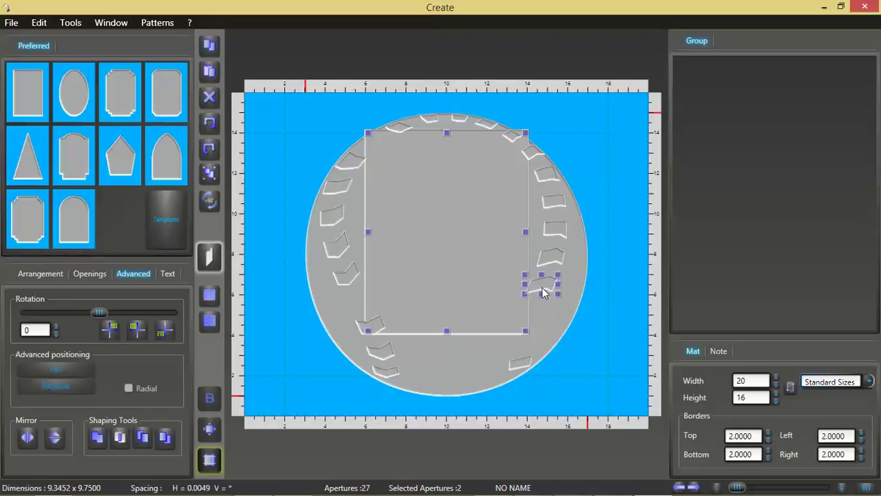
pyautogui.click(140, 441)
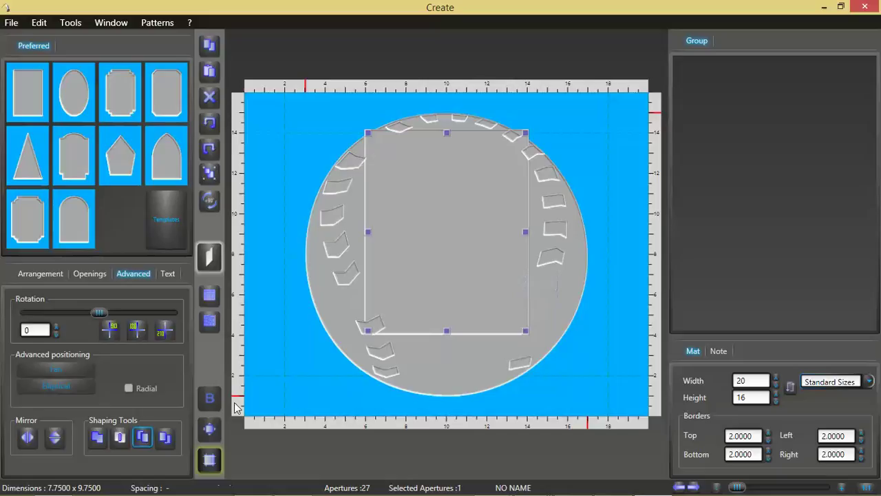
pyautogui.click(527, 152)
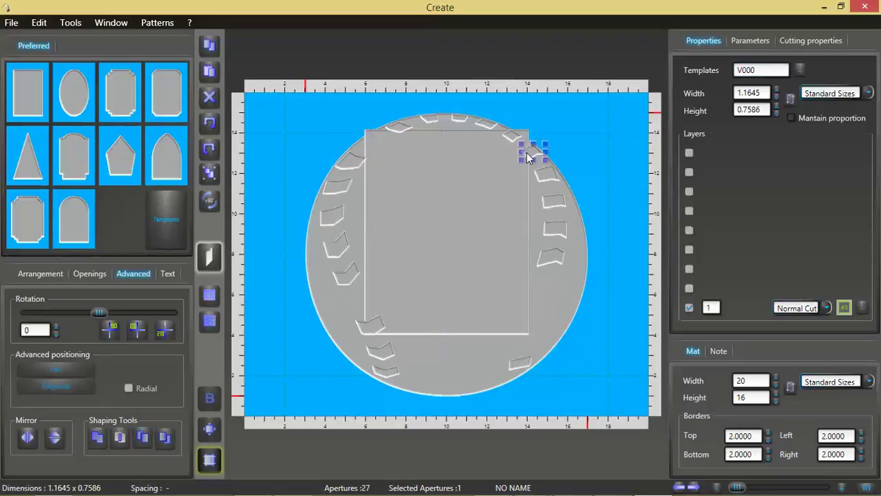
pyautogui.keyDown('shift'); pyautogui.click(479, 185); pyautogui.keyUp('shift')
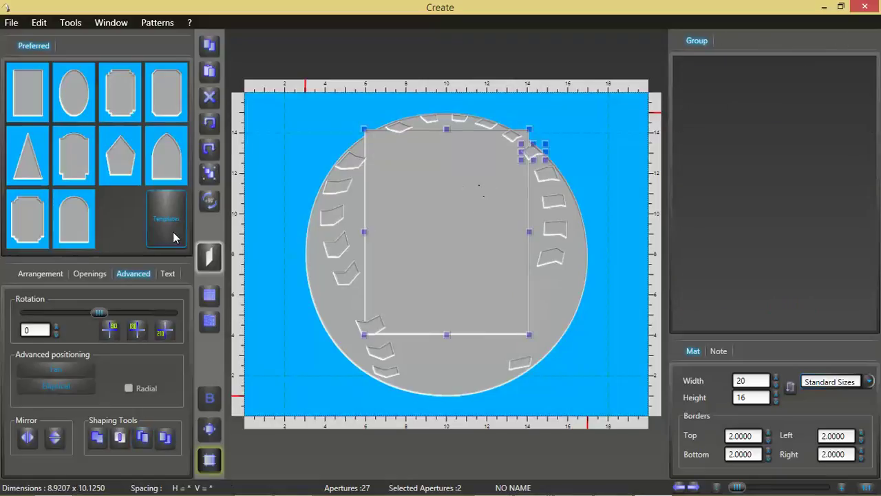
pyautogui.click(275, 128)
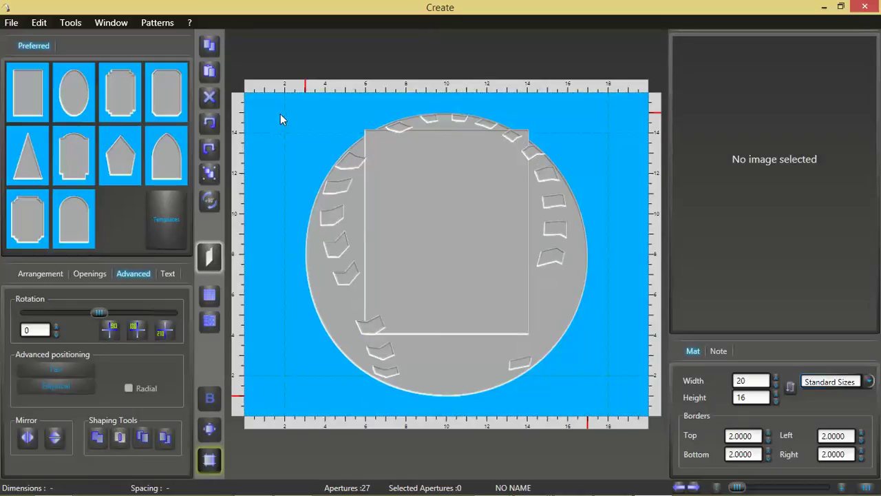
# - Redraw the trimmed stitches and rectangles by grouping and ungrouping the whole design, leaving nothing selected
pyautogui.moveTo(282, 100); pyautogui.dragTo(620, 396)
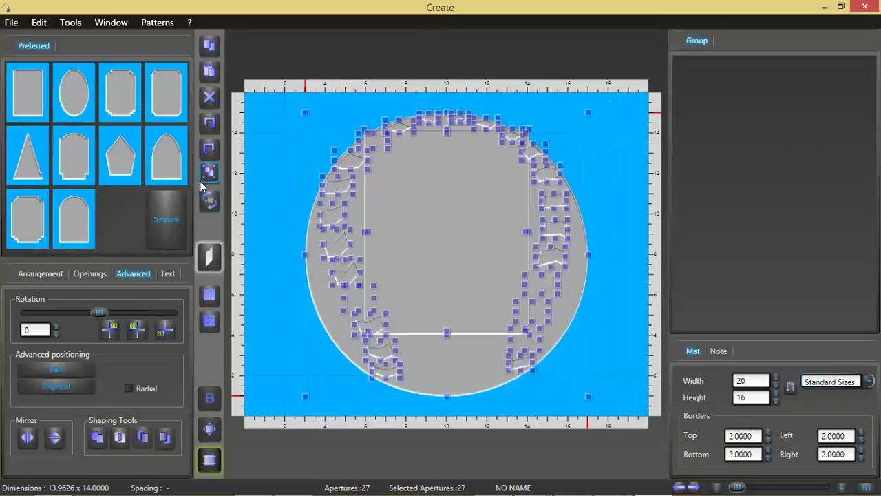
pyautogui.click(208, 175)
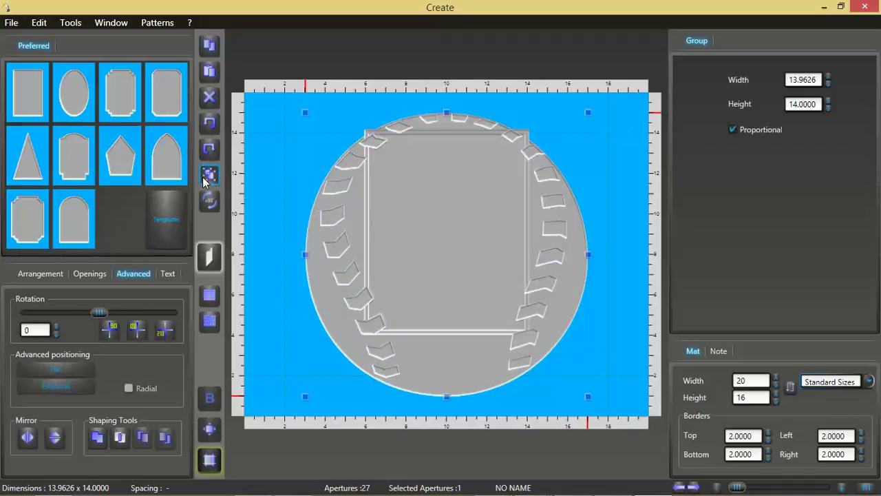
pyautogui.click(296, 166)
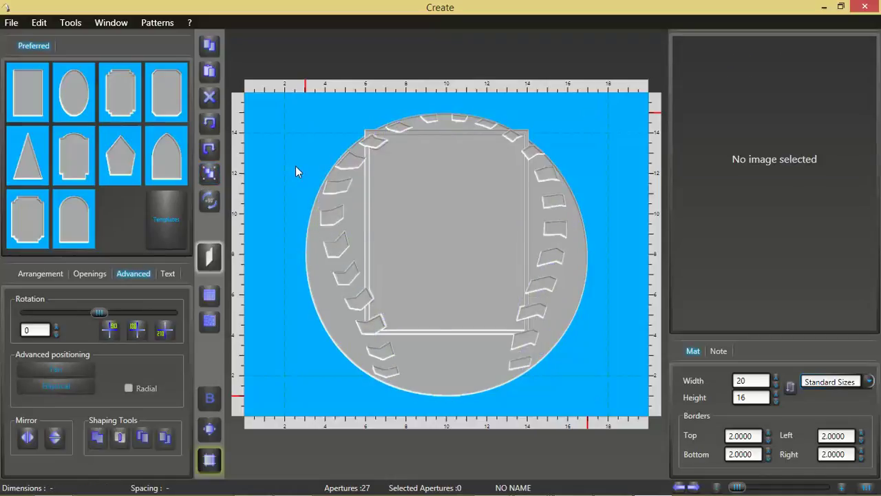
# - Apply Trim Bottom to the inner rectangle with each of the two stitches beside its upper-right corner
pyautogui.click(502, 175)
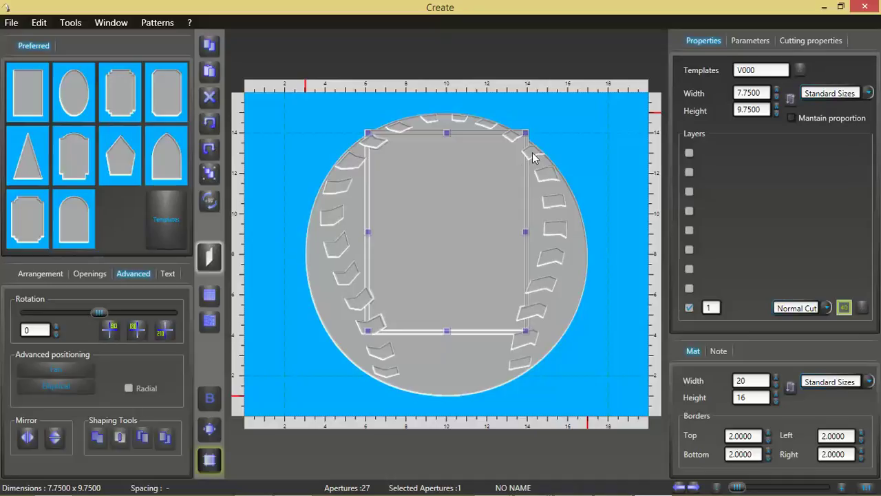
pyautogui.keyDown('ctrl'); pyautogui.click(529, 153); pyautogui.keyUp('ctrl')
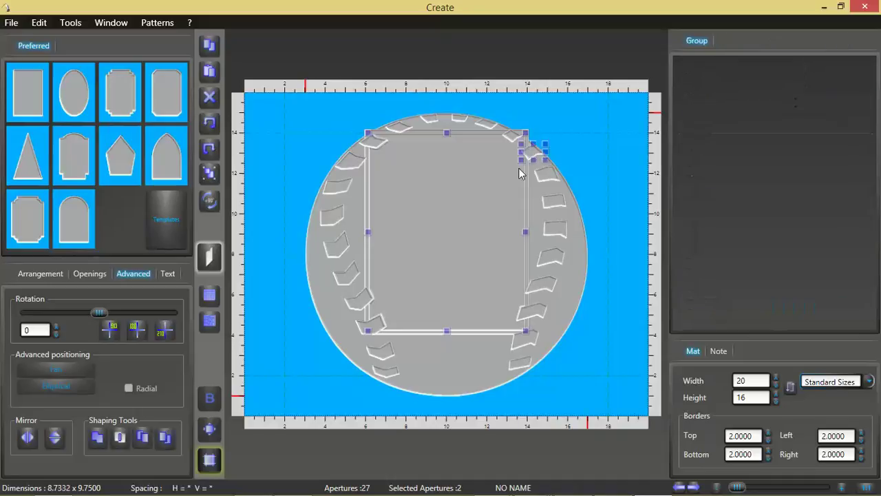
pyautogui.click(141, 438)
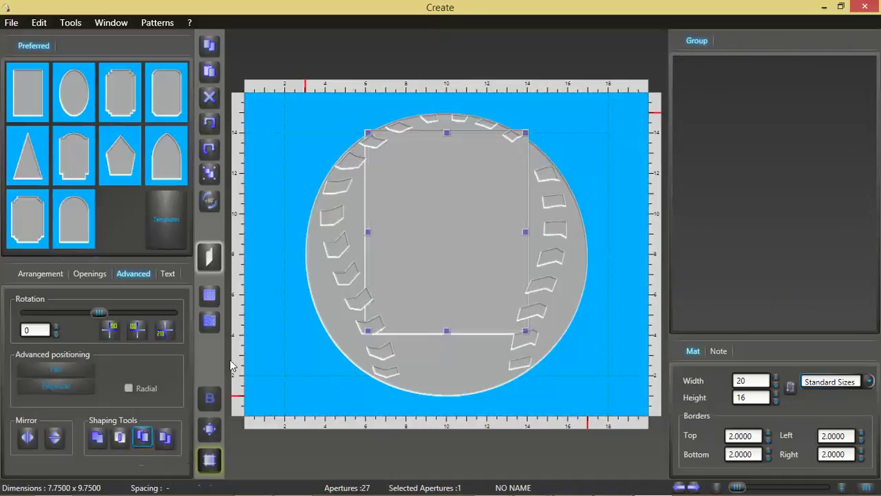
pyautogui.keyDown('shift'); pyautogui.click(509, 138); pyautogui.keyUp('shift')
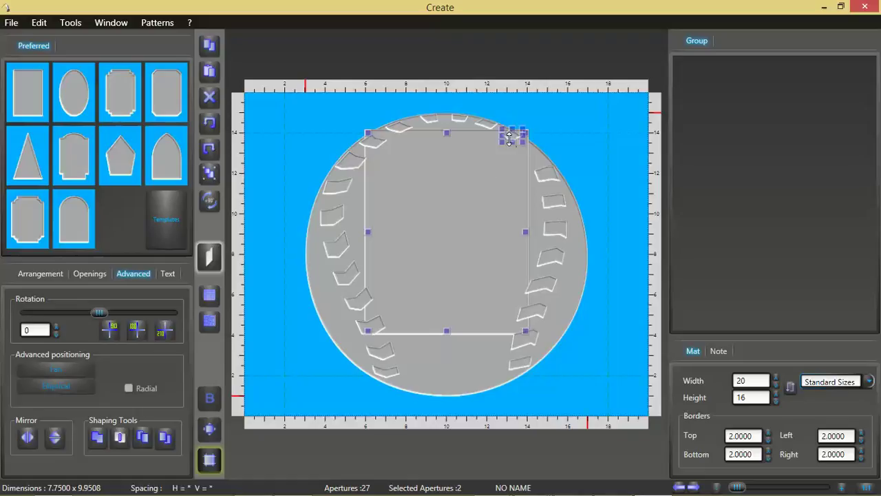
pyautogui.click(144, 438)
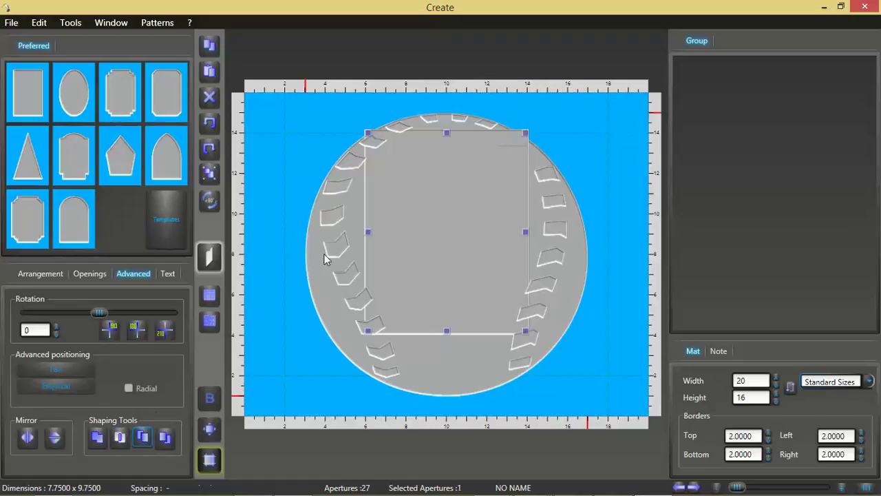
# - Trim the inner rectangle with the stitch crossing its upper edge near the left end and the upper-left corner stitch
pyautogui.keyDown('shift'); pyautogui.click(401, 131); pyautogui.keyUp('shift')
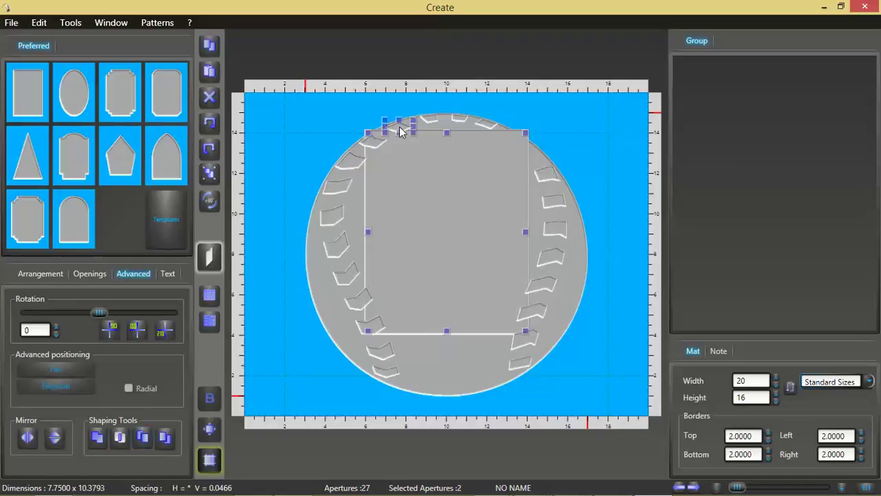
pyautogui.click(143, 436)
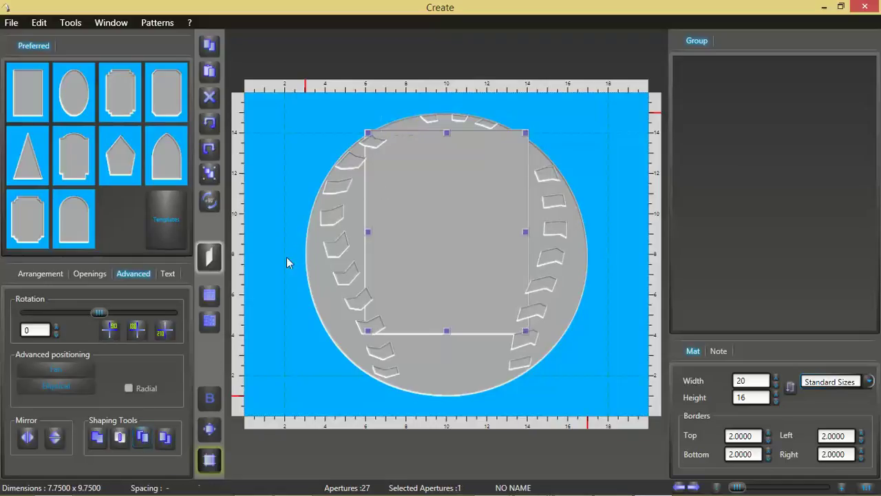
pyautogui.keyDown('shift'); pyautogui.click(374, 143); pyautogui.keyUp('shift')
pyautogui.click(143, 436)
# - Group and ungroup all shapes to redraw the trimmed artwork, then clear the selection
pyautogui.moveTo(282, 105); pyautogui.dragTo(629, 401)
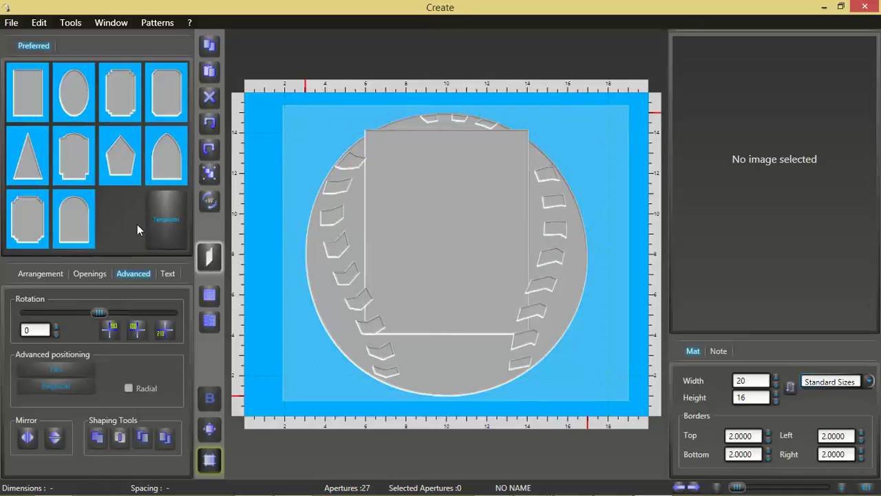
pyautogui.click(209, 176)
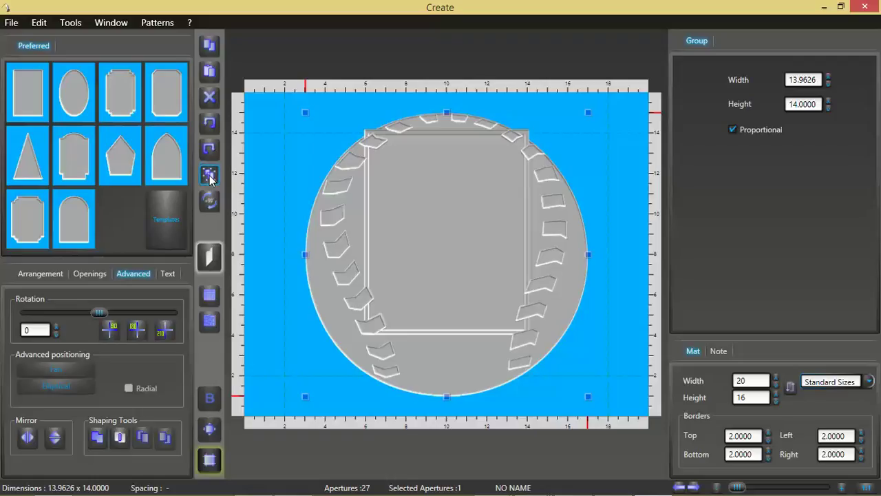
pyautogui.click(209, 176)
pyautogui.click(292, 191)
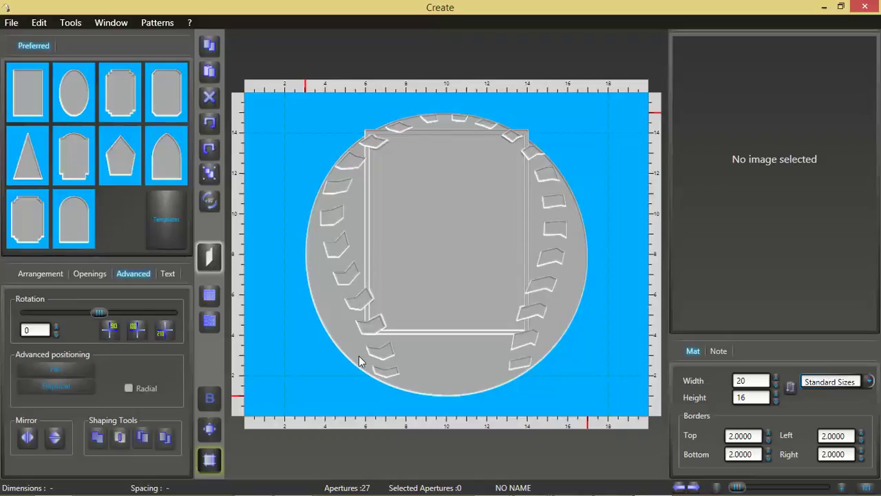
# - Merge the outer rectangle with the ten stitches around its corners and lower sides into a single shape
pyautogui.click(401, 335)
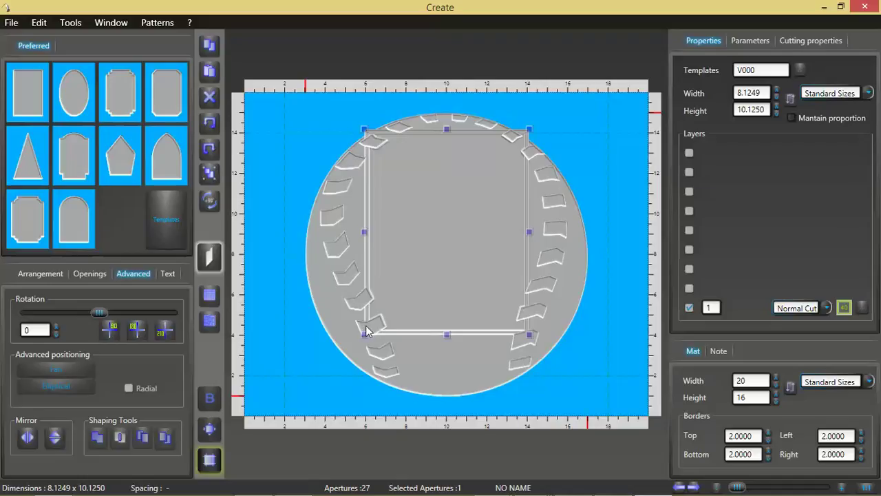
pyautogui.keyDown('ctrl'); pyautogui.click(368, 325); pyautogui.keyUp('ctrl')
pyautogui.keyDown('ctrl'); pyautogui.click(358, 297); pyautogui.keyUp('ctrl')
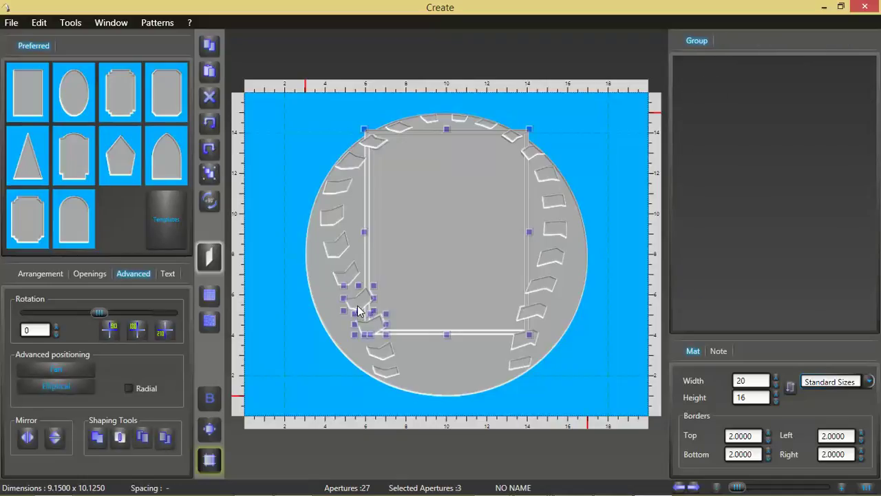
pyautogui.keyDown('ctrl'); pyautogui.click(358, 162); pyautogui.keyUp('ctrl')
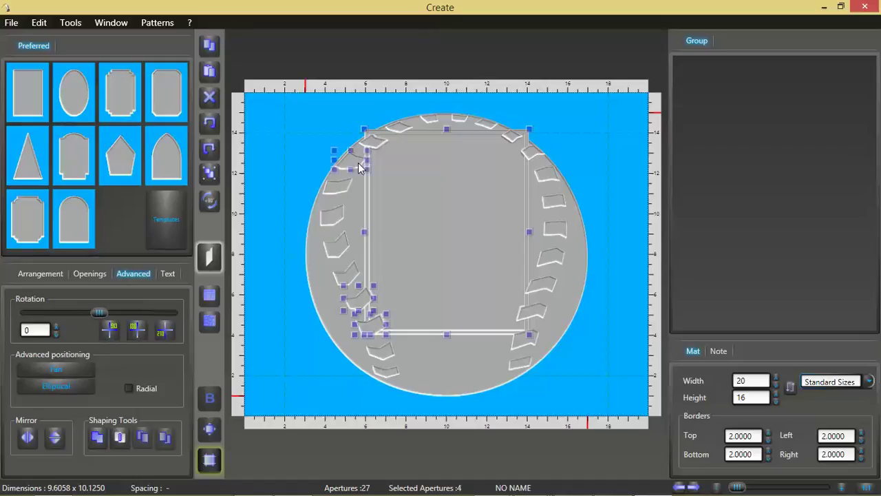
pyautogui.keyDown('ctrl'); pyautogui.click(378, 142); pyautogui.keyUp('ctrl')
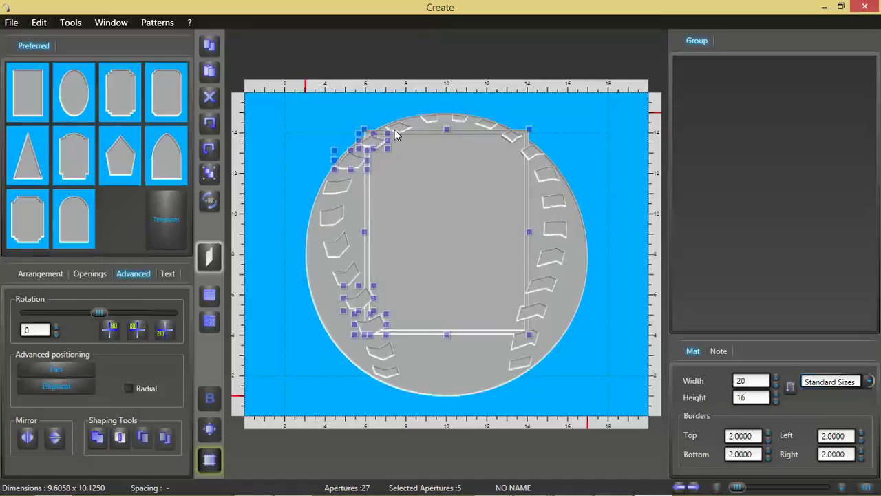
pyautogui.keyDown('ctrl'); pyautogui.click(399, 125); pyautogui.keyUp('ctrl')
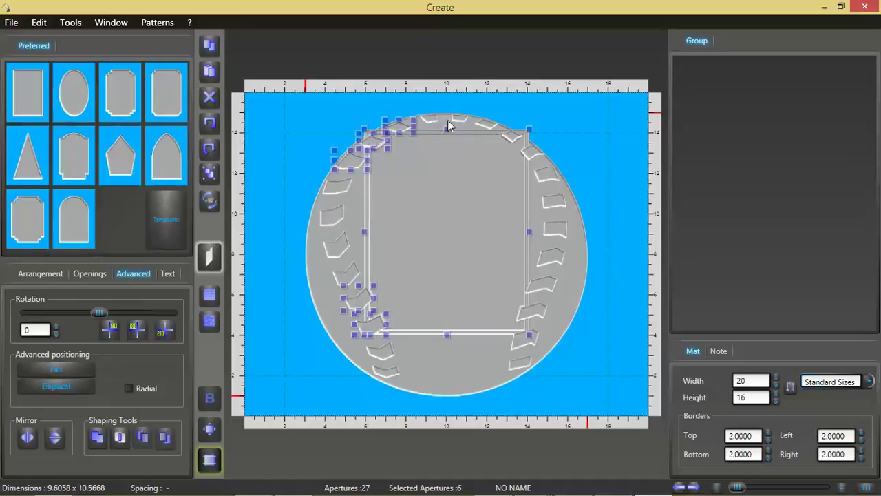
pyautogui.keyDown('ctrl'); pyautogui.click(510, 137); pyautogui.keyUp('ctrl')
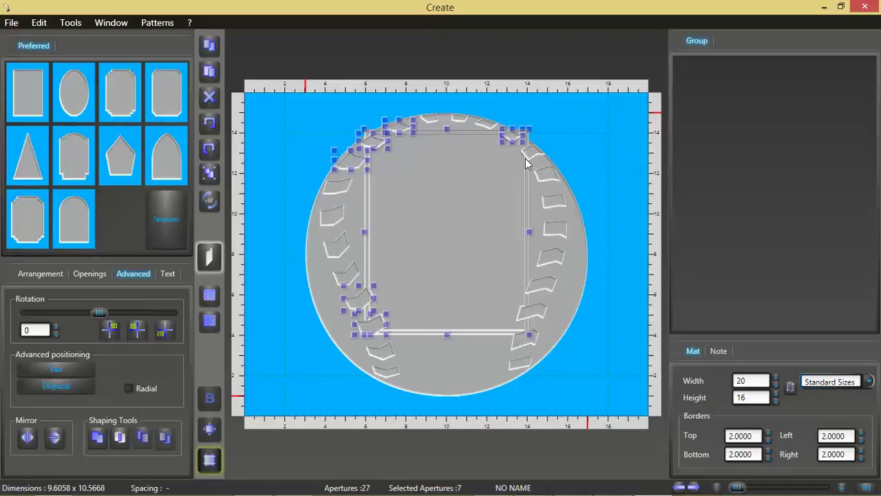
pyautogui.keyDown('ctrl'); pyautogui.click(532, 158); pyautogui.keyUp('ctrl')
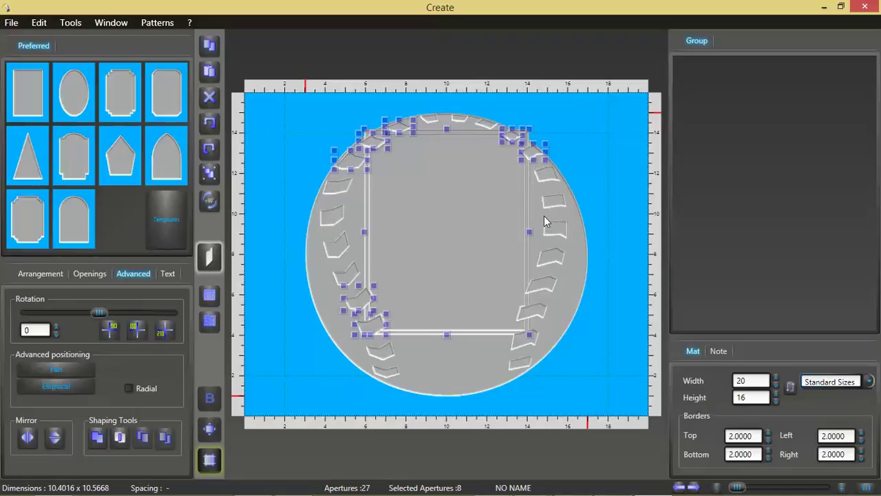
pyautogui.keyDown('ctrl'); pyautogui.click(539, 290); pyautogui.keyUp('ctrl')
pyautogui.keyDown('ctrl'); pyautogui.click(533, 313); pyautogui.keyUp('ctrl')
pyautogui.keyDown('ctrl'); pyautogui.click(524, 347); pyautogui.keyUp('ctrl')
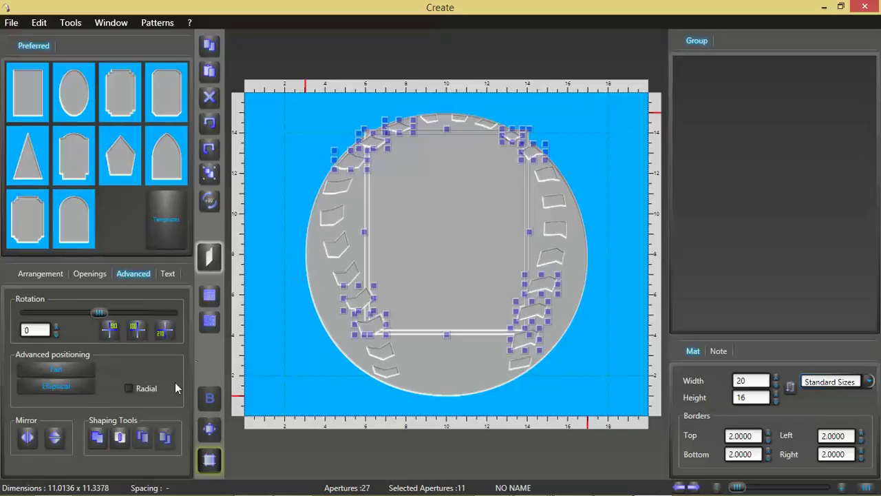
pyautogui.click(97, 436)
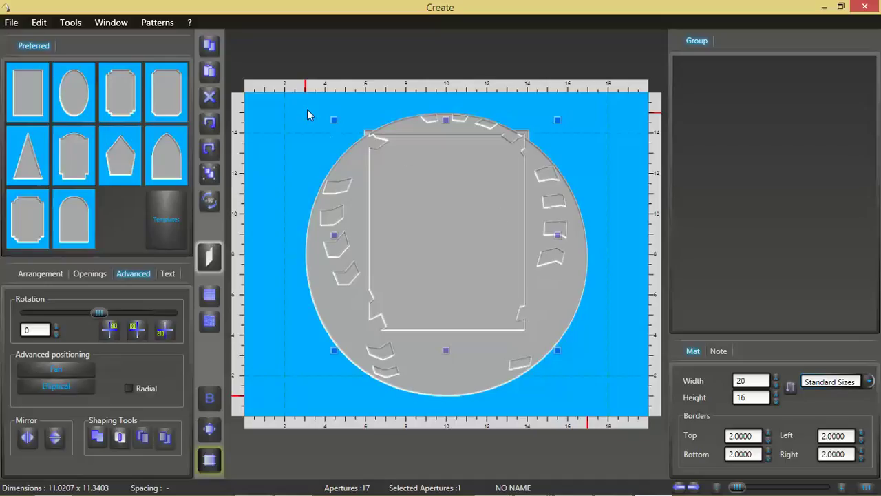
# - Refresh the merged outline by grouping and ungrouping the entire design, leaving nothing selected
pyautogui.click(272, 105)
pyautogui.moveTo(272, 104); pyautogui.dragTo(626, 403)
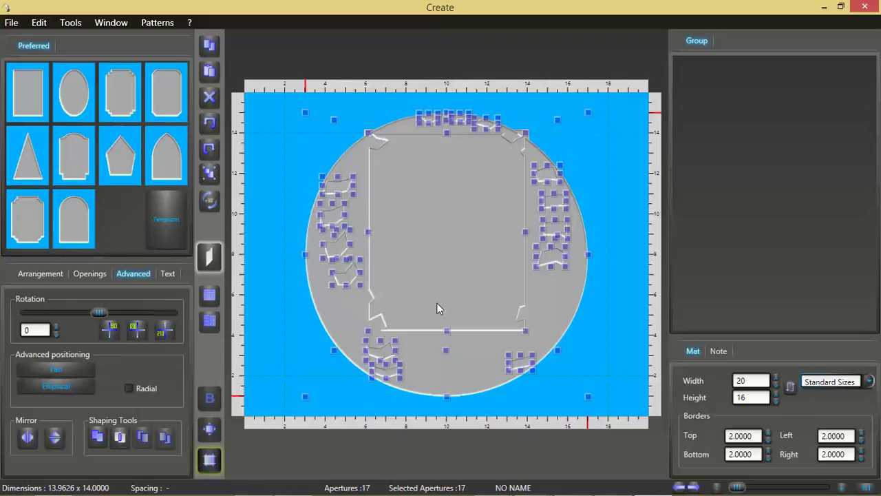
pyautogui.click(207, 173)
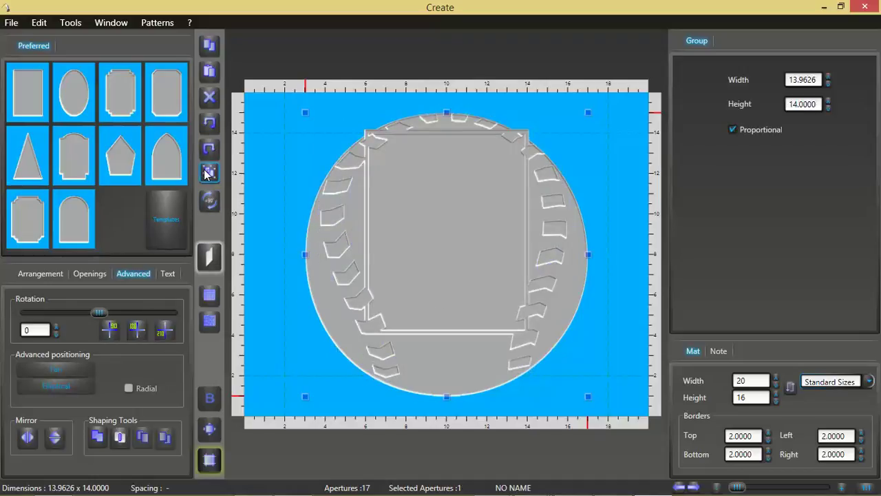
pyautogui.click(206, 172)
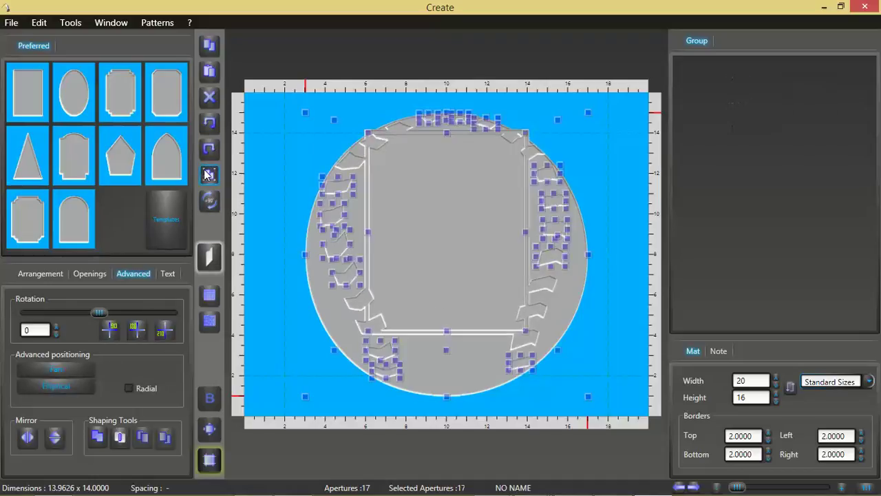
pyautogui.click(274, 185)
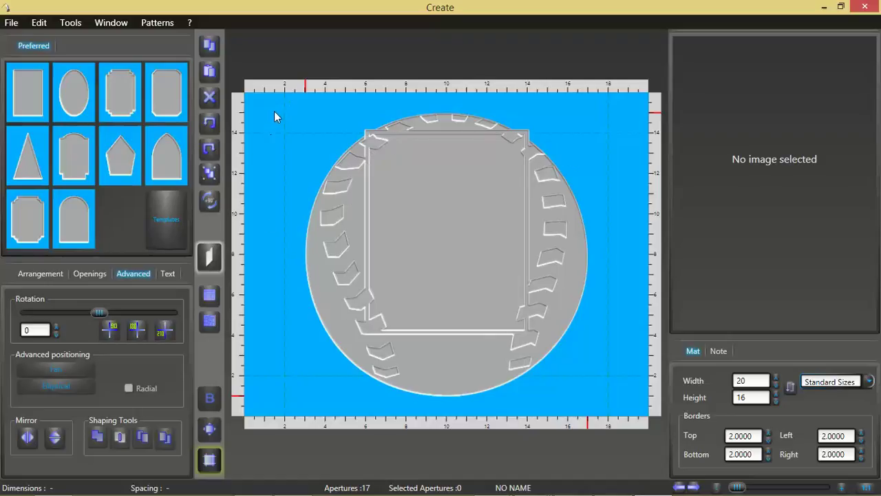
# - Select every shape in the design and change their layer to 2
pyautogui.moveTo(277, 107); pyautogui.dragTo(617, 408)
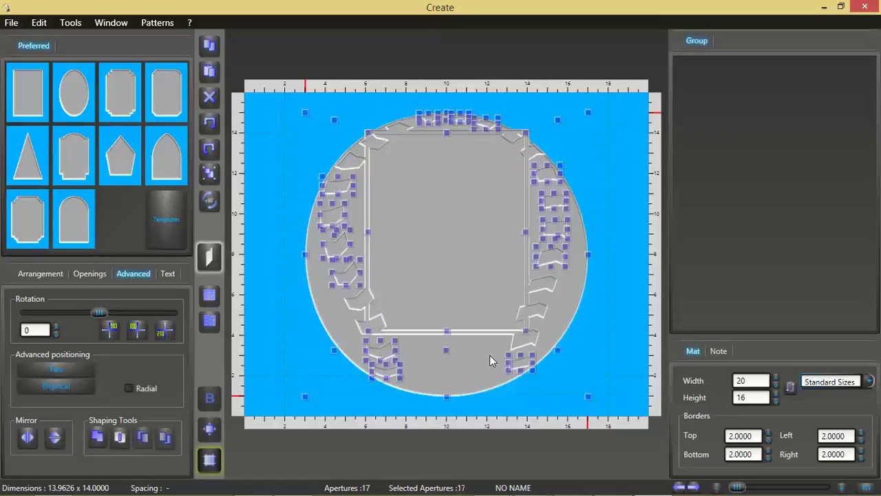
pyautogui.rightClick(489, 355)
pyautogui.moveTo(508, 351)
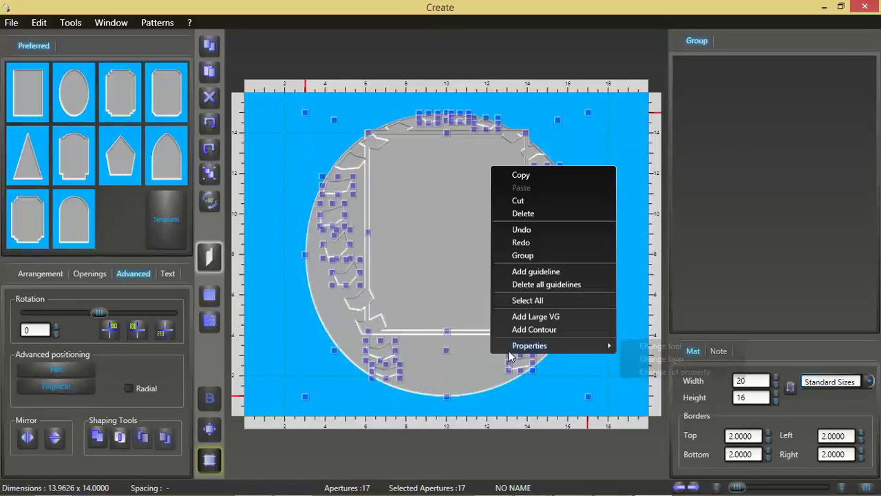
pyautogui.click(641, 363)
pyautogui.click(439, 231)
pyautogui.click(425, 277)
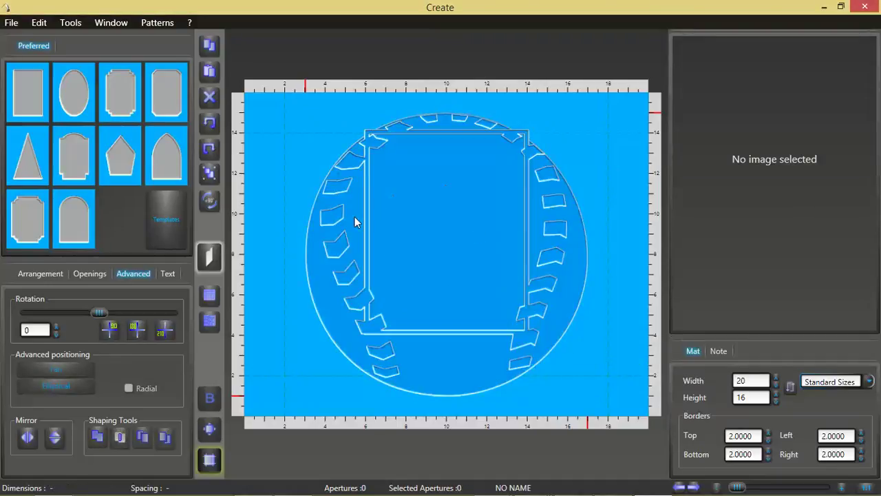
# - Assign the inner 7.75 x 9.75 photo opening to layer 1
pyautogui.click(405, 199)
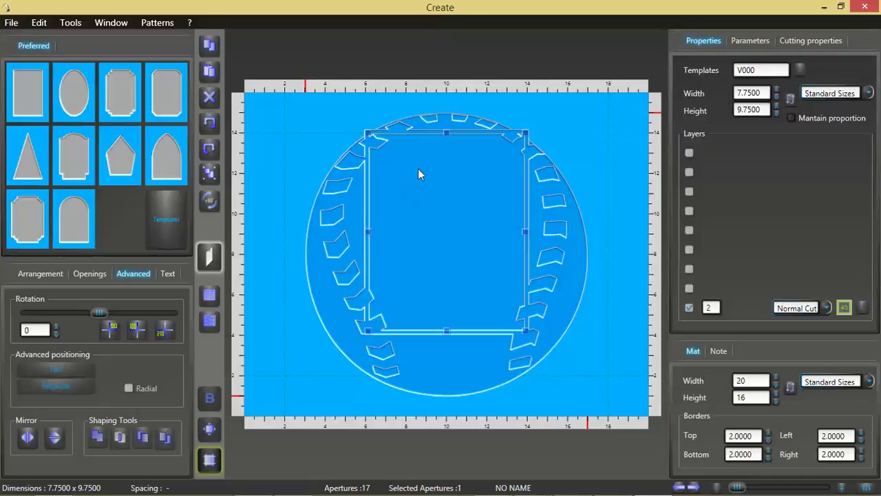
pyautogui.click(703, 312)
pyautogui.write('1')
pyautogui.press('Return')
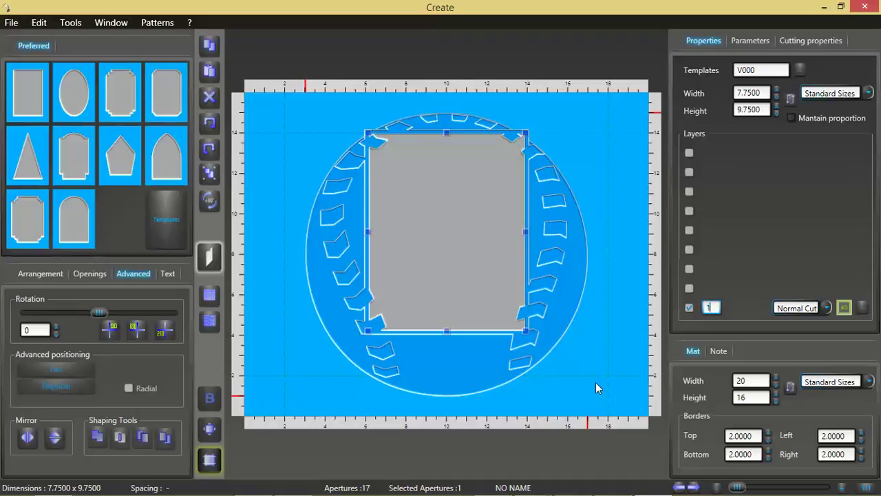
# - Assign the large baseball circle to layer 3
pyautogui.click(489, 388)
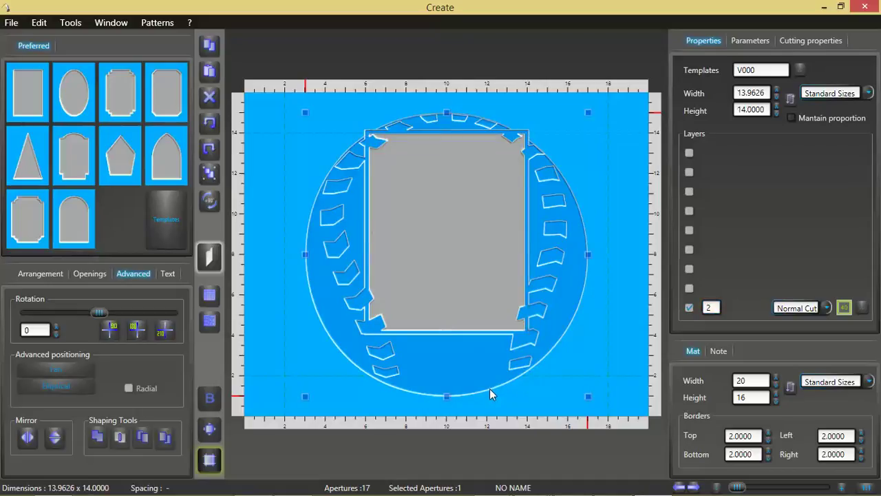
pyautogui.click(709, 308)
pyautogui.write('3')
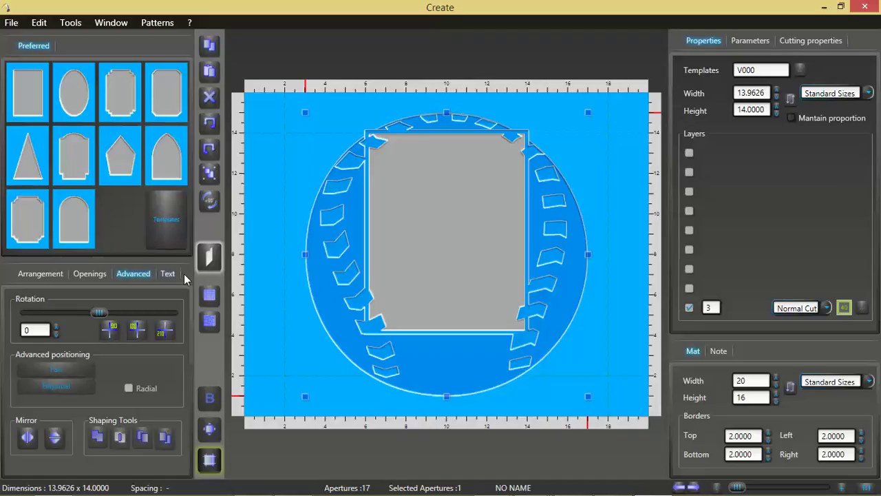
# - Insert the baseball batter clip art from the preferred Sports1 files into the mat
pyautogui.click(94, 276)
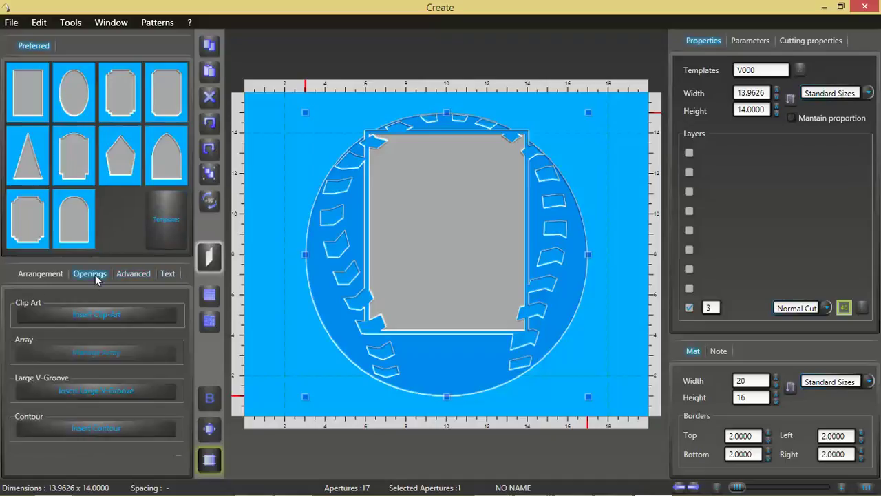
pyautogui.click(100, 314)
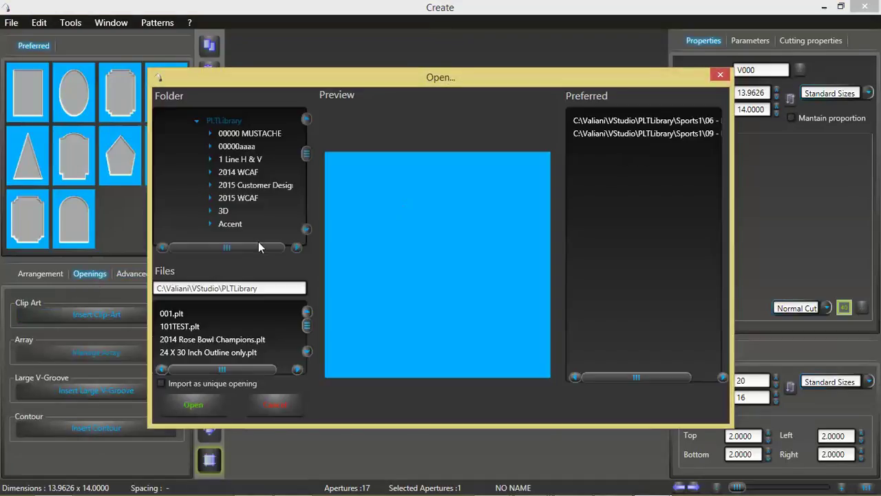
pyautogui.click(647, 137)
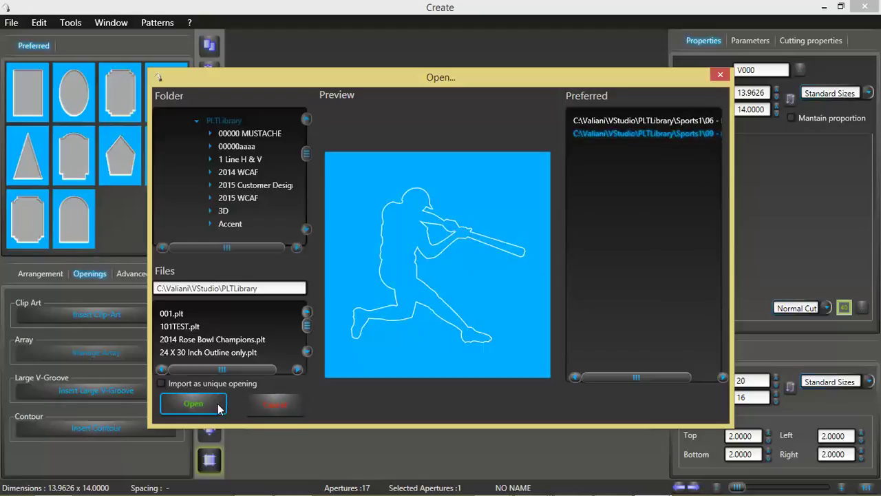
pyautogui.click(193, 404)
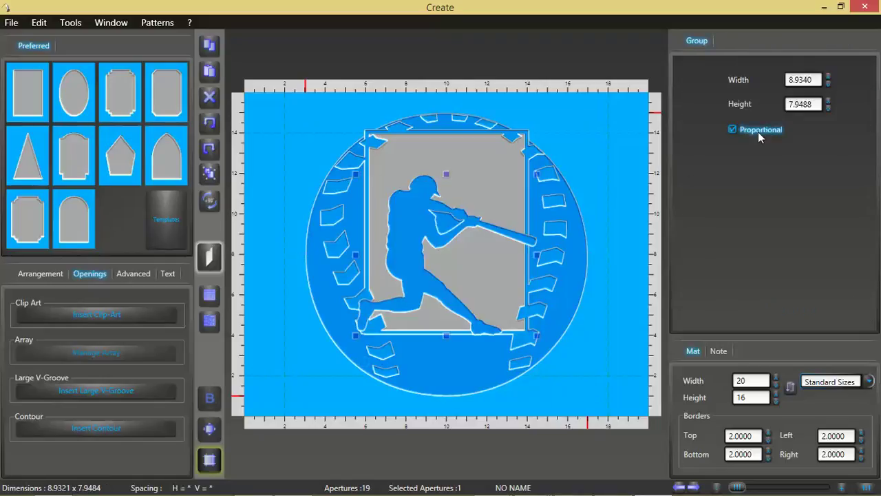
# - Set the batter clip art's height to 4.5 with its proportions kept, and redraw it by ungrouping and regrouping
pyautogui.doubleClick(815, 104)
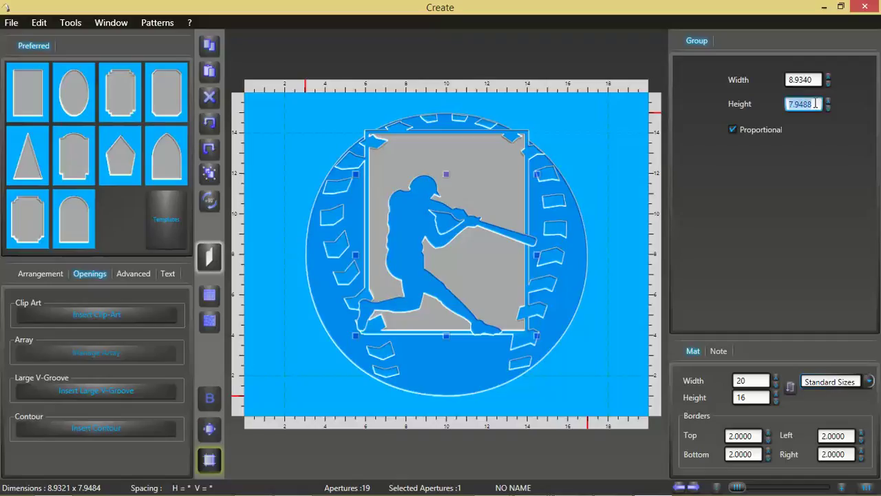
pyautogui.write('4.5')
pyautogui.hotkey('shift', 'Tab')
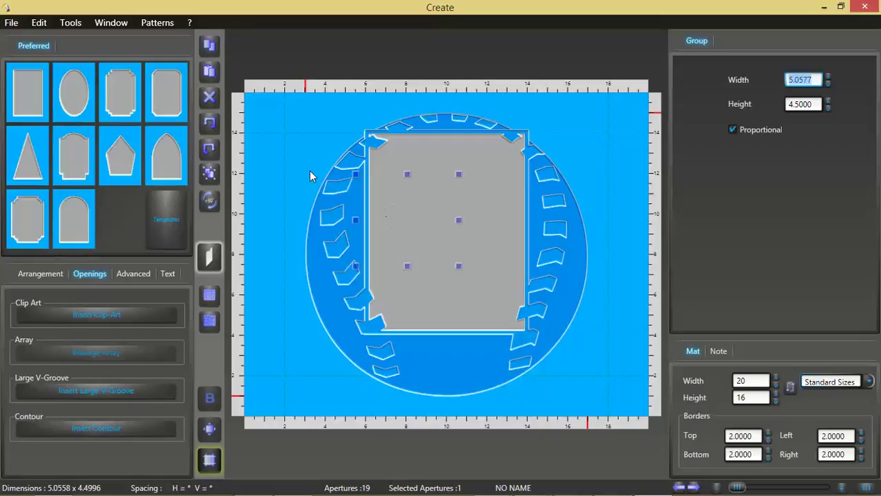
pyautogui.click(210, 175)
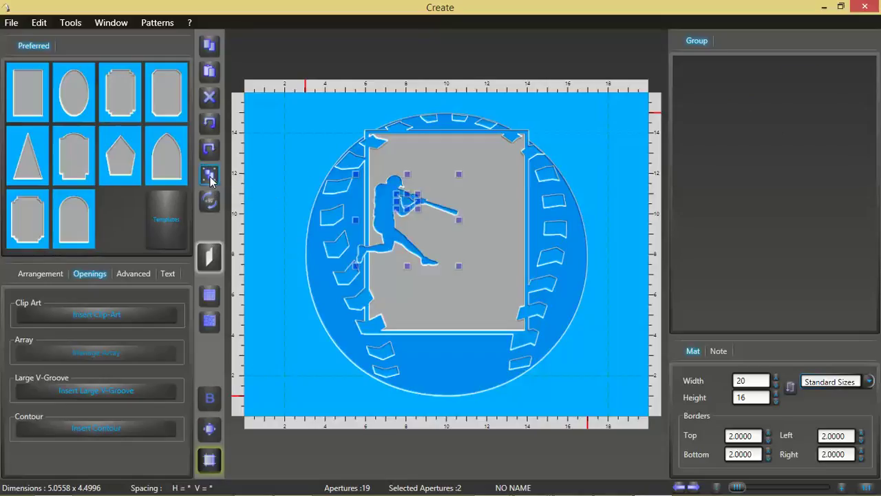
pyautogui.click(210, 177)
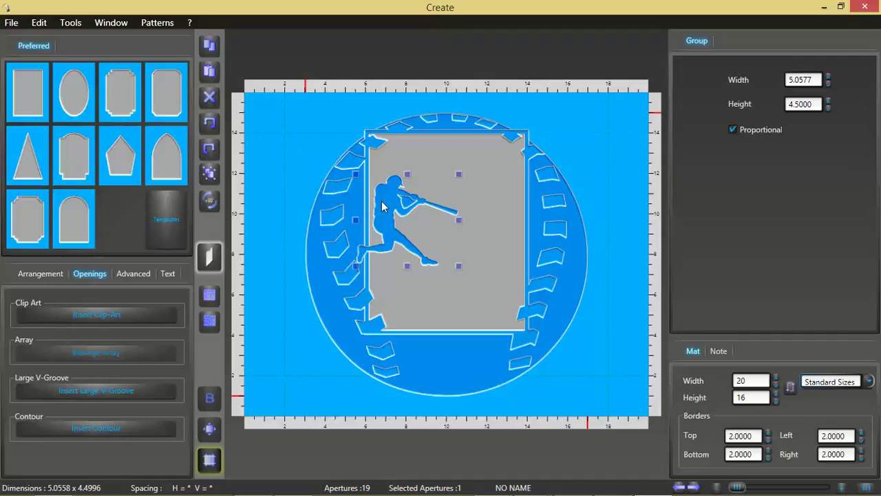
# - Move the batter over the photo opening's lower edge, centered near the baseball's base, and place it 0.75 from the mat's bottom edge
pyautogui.moveTo(383, 207); pyautogui.dragTo(439, 344)
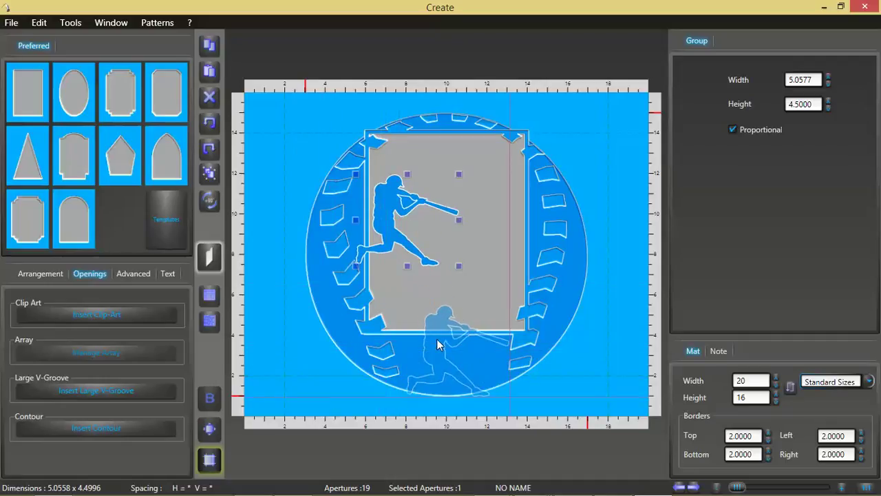
pyautogui.moveTo(441, 346); pyautogui.dragTo(441, 347)
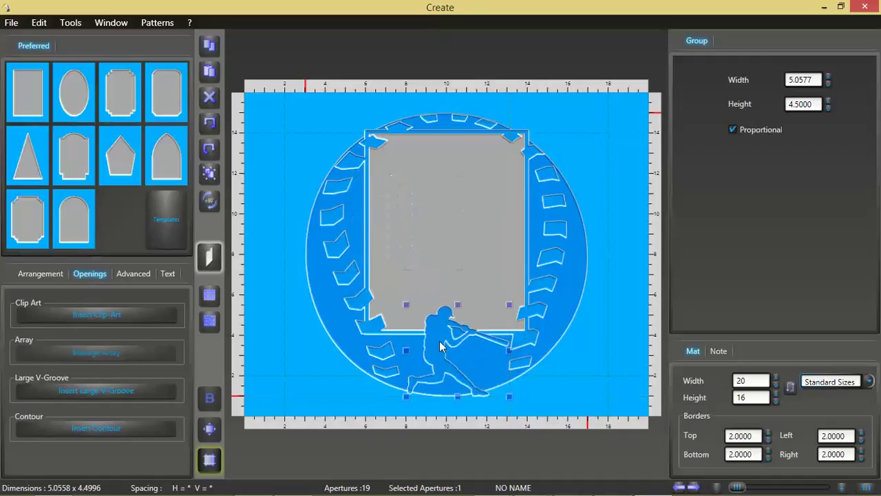
pyautogui.scroll(2, 452, 370)
pyautogui.scroll(2, 477, 341)
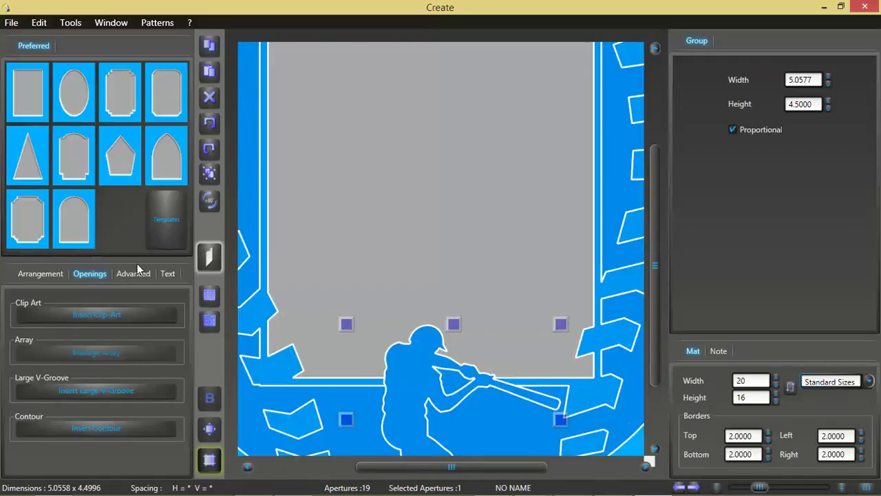
pyautogui.click(41, 274)
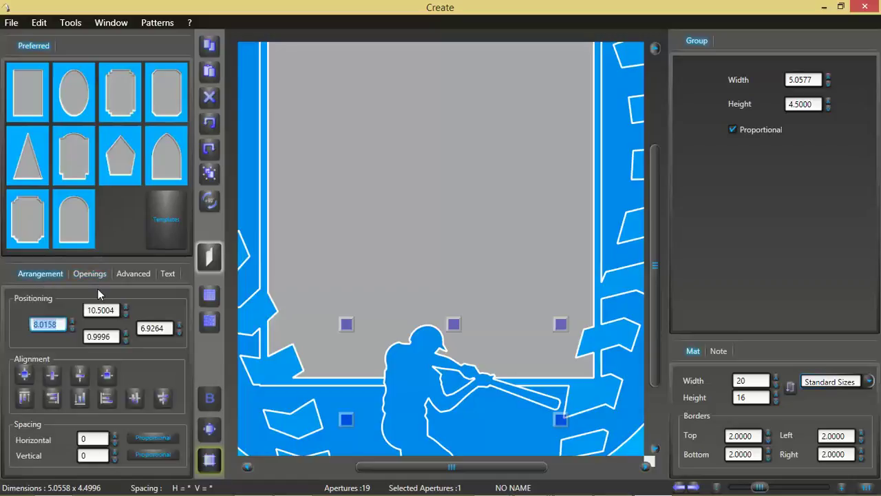
pyautogui.click(115, 336)
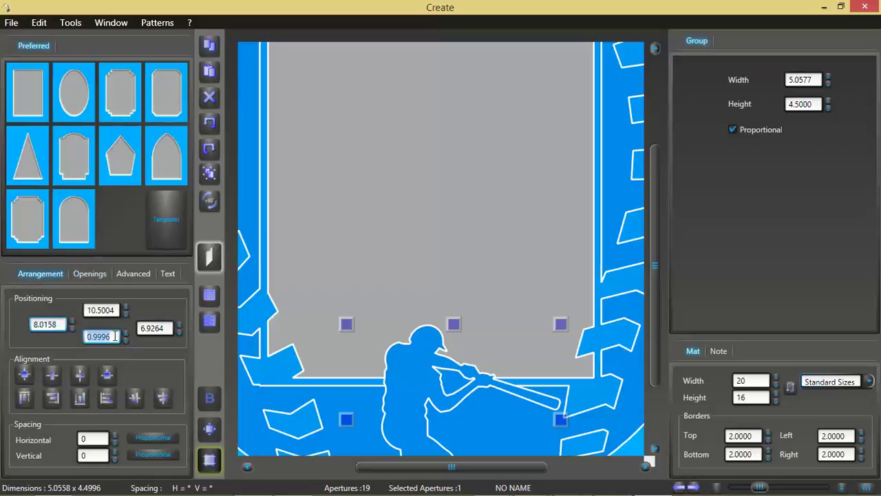
pyautogui.write('0.75')
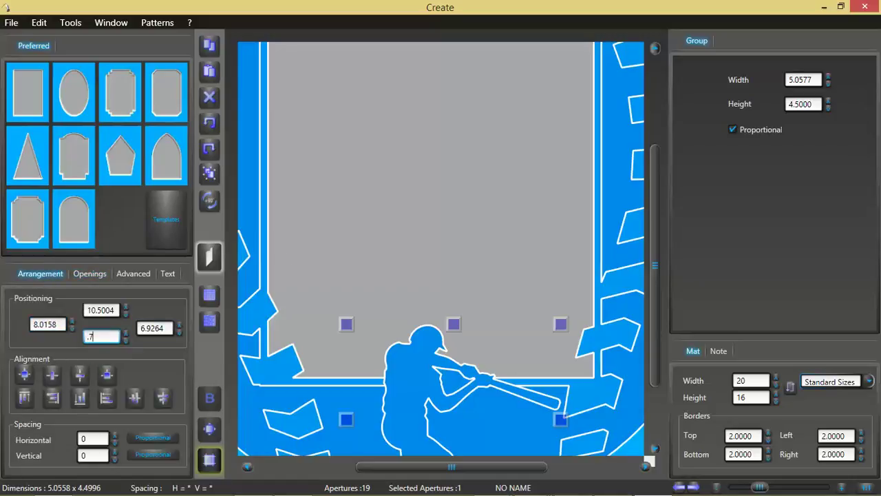
pyautogui.press('Tab')
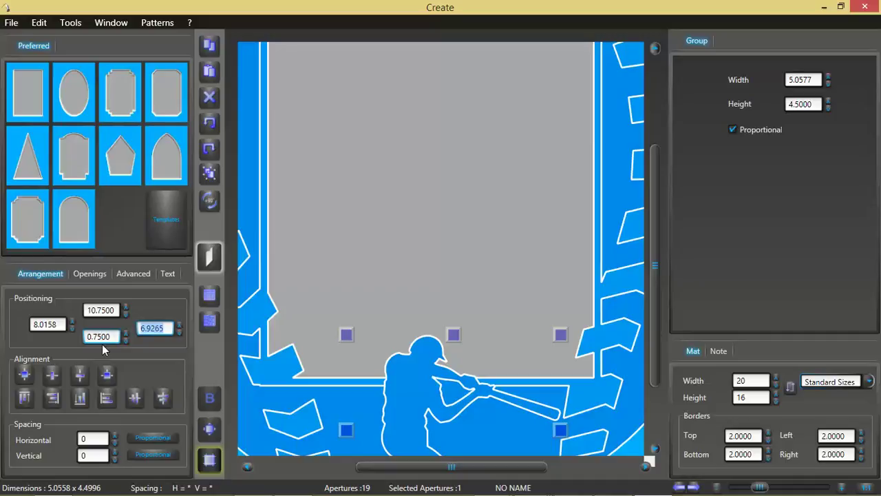
# - Lower the batter to 0.65 from the mat's bottom edge and check how its feet overlap the baseball circle
pyautogui.click(113, 336)
pyautogui.press('BackSpace')
pyautogui.write('.65')
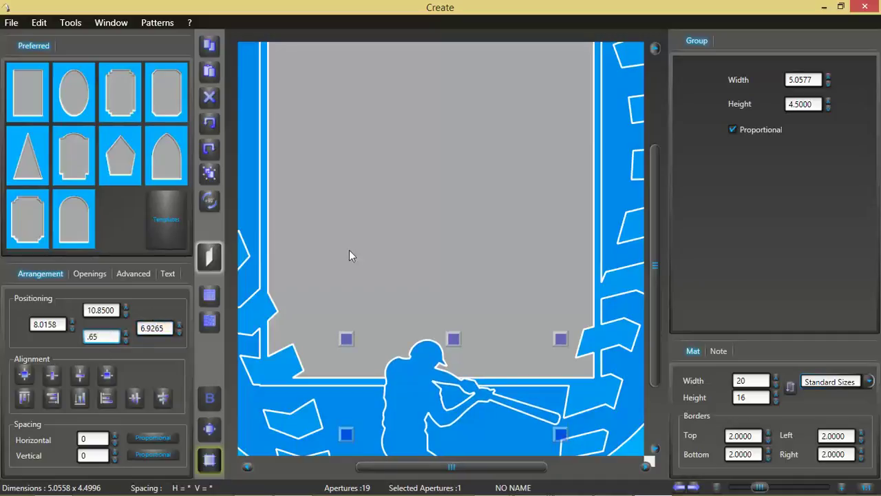
pyautogui.scroll(-3, 392, 220)
pyautogui.scroll(2, 441, 441)
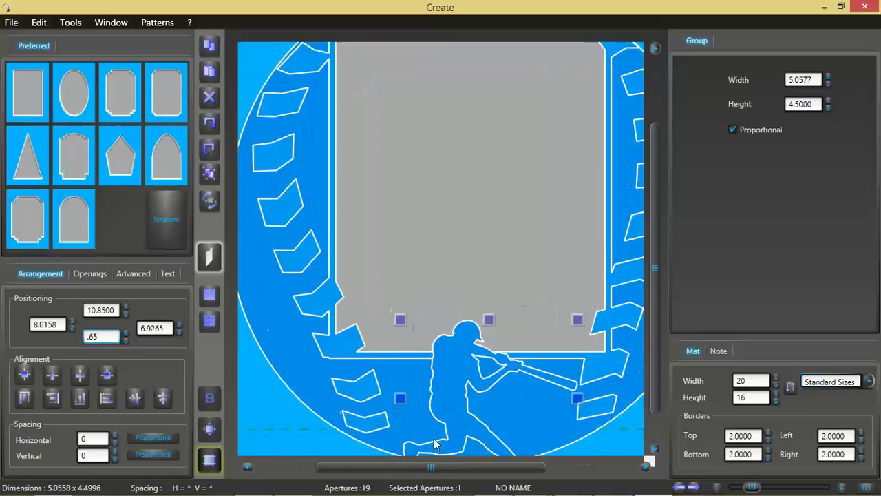
pyautogui.click(655, 448)
pyautogui.click(655, 449)
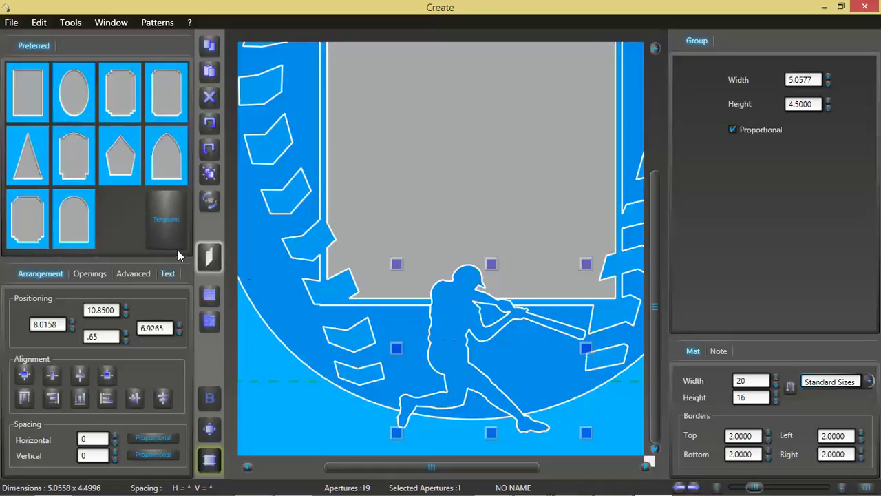
# - Ungroup the batter clip art and check the small opening between its arms as a separate shape
pyautogui.click(205, 181)
pyautogui.click(358, 428)
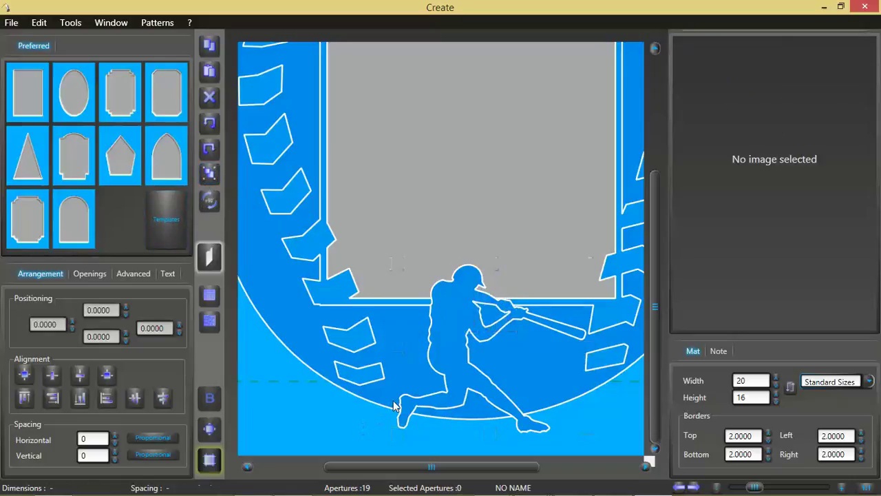
pyautogui.click(482, 311)
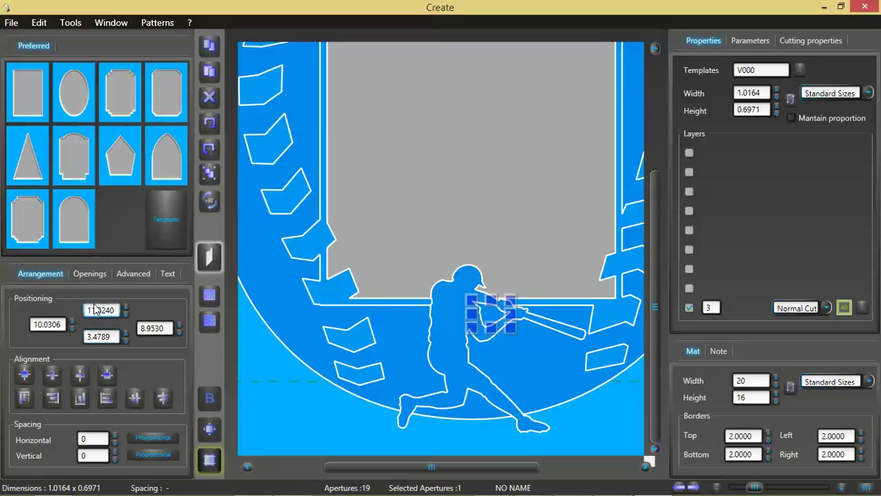
pyautogui.click(314, 428)
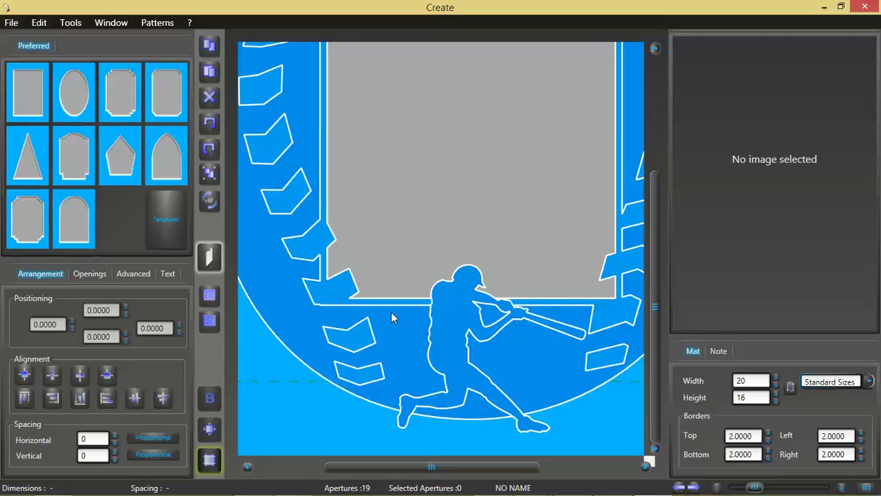
# - Add a contour with a 0.125 reveal on layer 2 around the small opening between the batter's arms
pyautogui.click(482, 315)
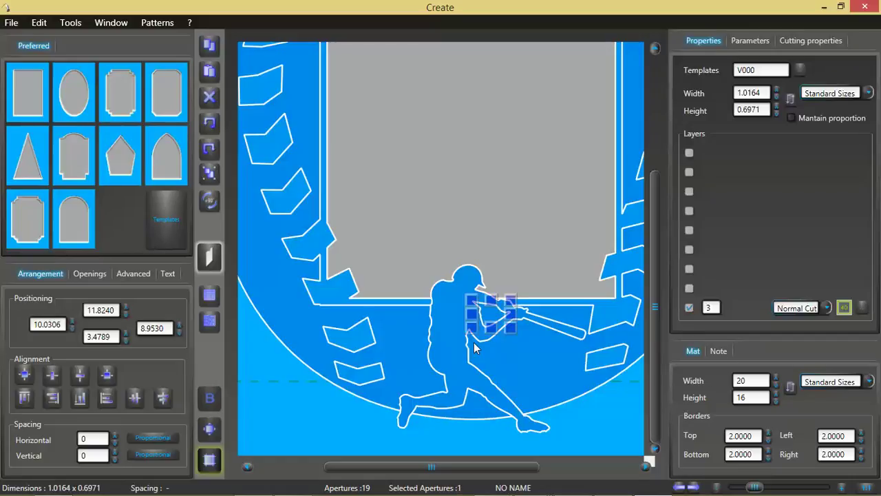
pyautogui.click(89, 277)
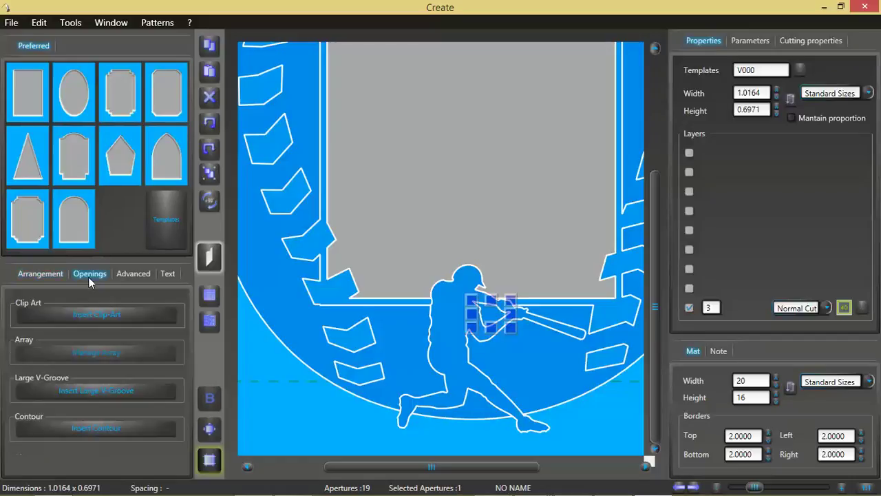
pyautogui.click(97, 427)
pyautogui.doubleClick(406, 197)
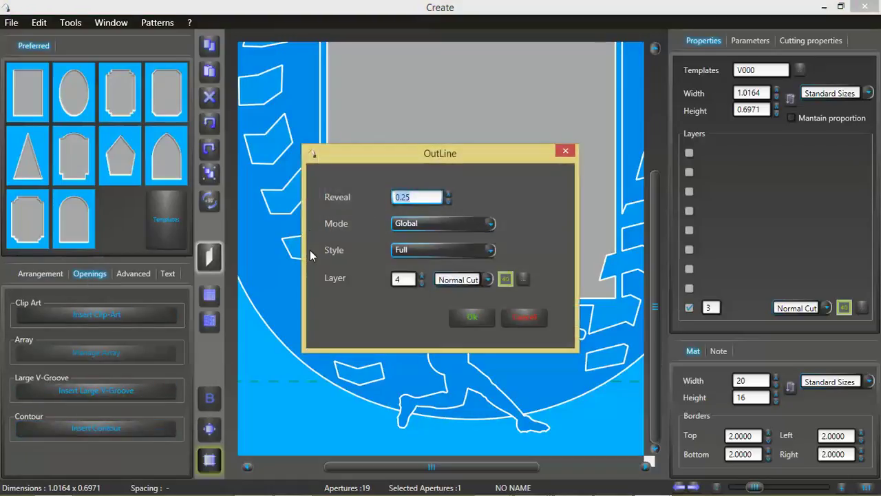
pyautogui.write('.125')
pyautogui.click(472, 316)
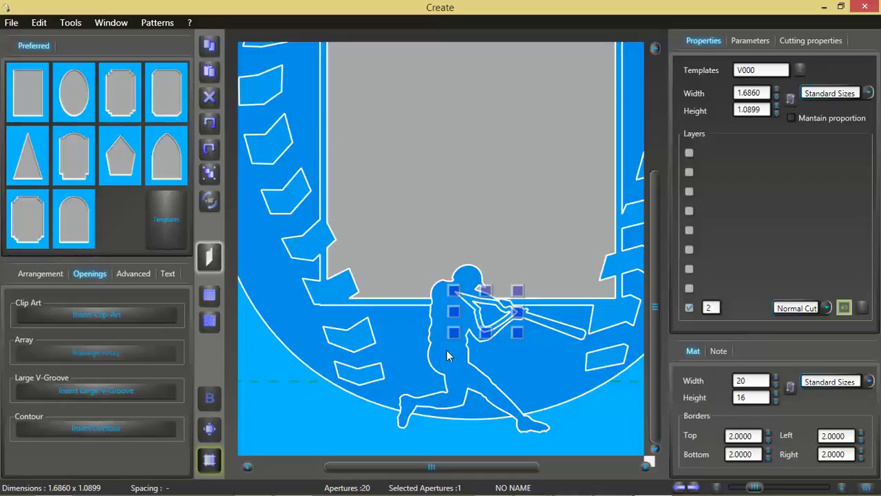
pyautogui.click(406, 344)
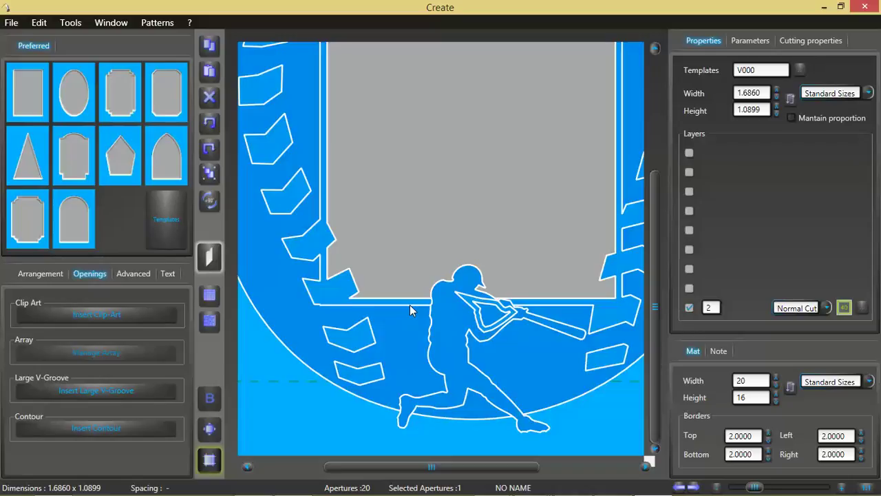
# - Weld the arm opening's contour to the merged layer 2 outline around the photo opening
pyautogui.scroll(-2, 409, 301)
pyautogui.scroll(-2, 423, 165)
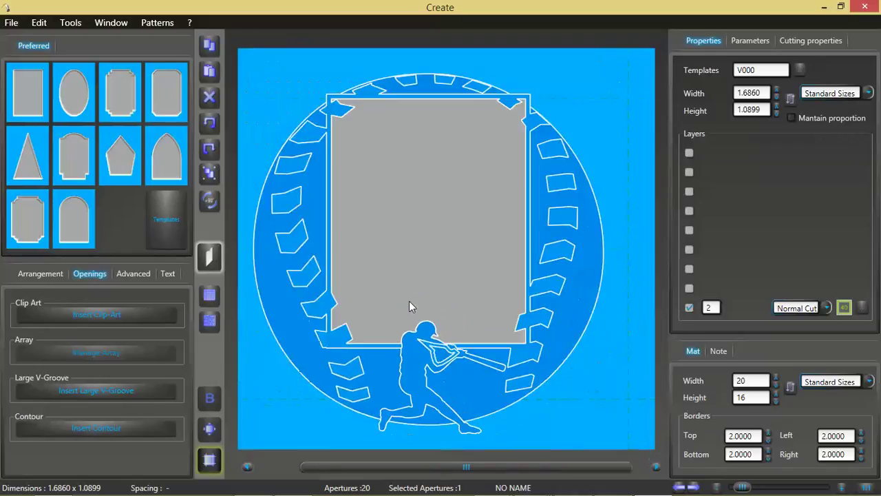
pyautogui.click(424, 99)
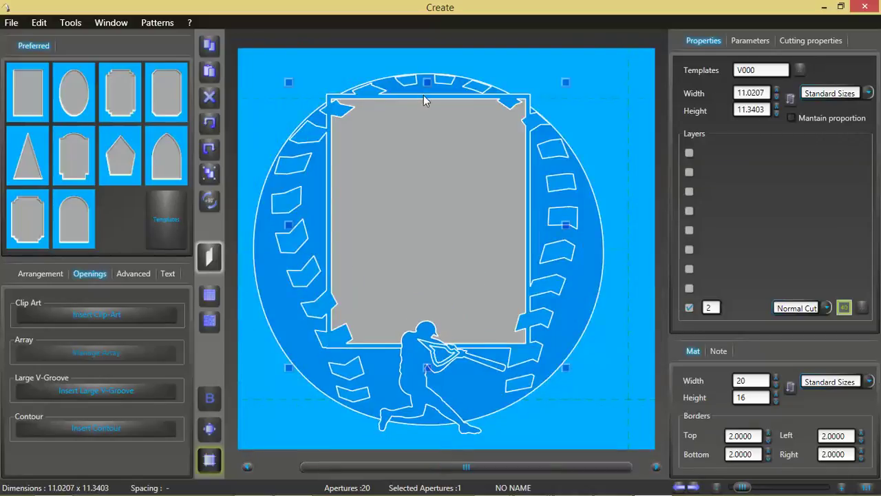
pyautogui.keyDown('ctrl'); pyautogui.click(427, 348); pyautogui.keyUp('ctrl')
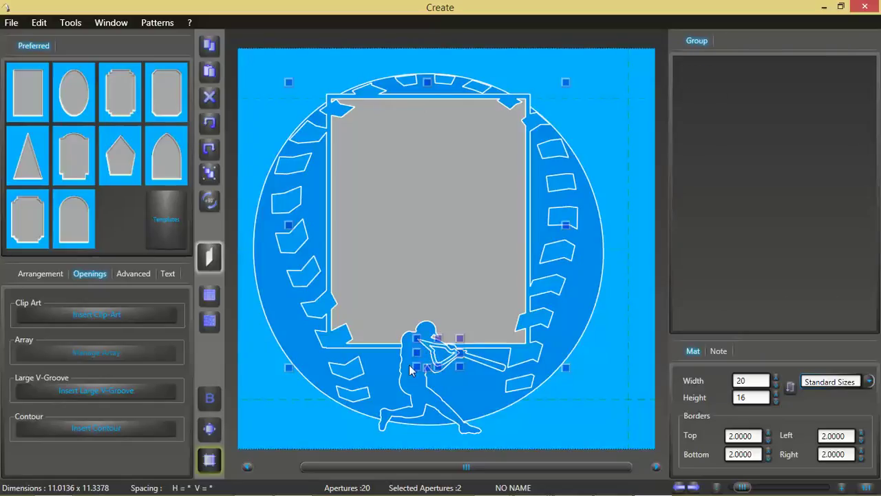
pyautogui.click(120, 273)
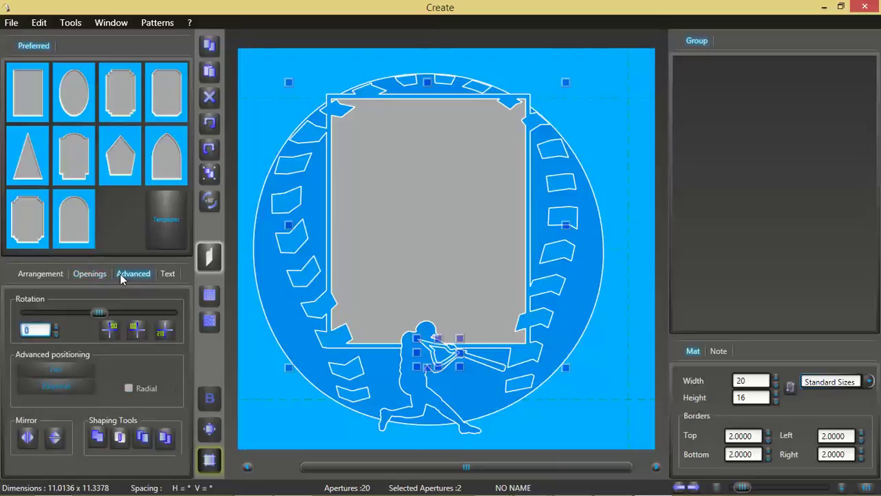
pyautogui.click(99, 440)
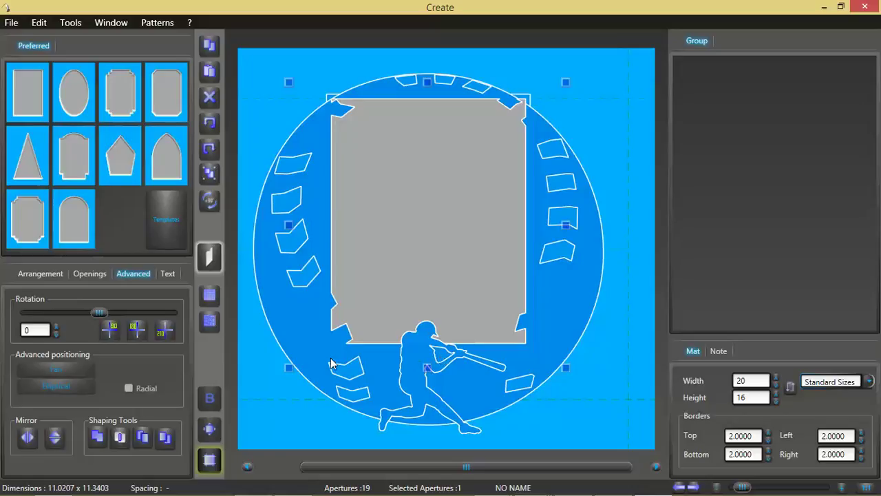
# - Redraw the whole design by selecting all shapes, grouping them and ungrouping them again
pyautogui.scroll(-1, 449, 277)
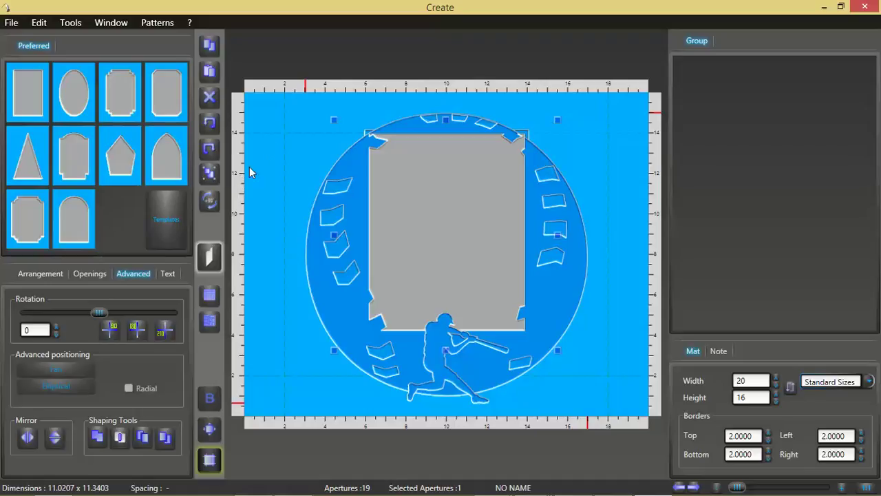
pyautogui.moveTo(280, 105); pyautogui.dragTo(609, 401)
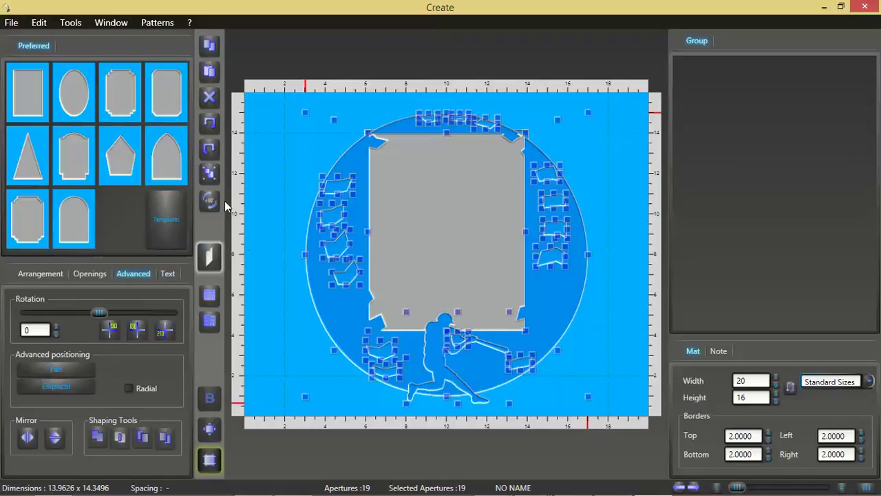
pyautogui.click(210, 173)
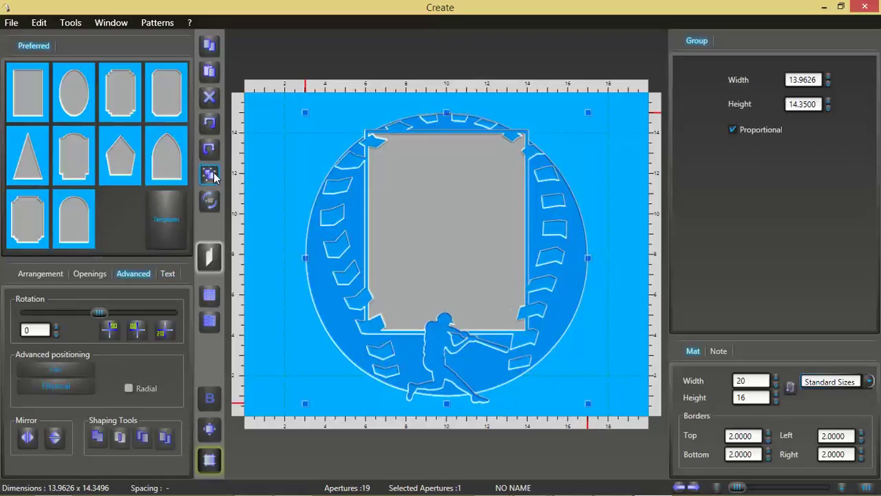
pyautogui.click(212, 174)
pyautogui.click(306, 338)
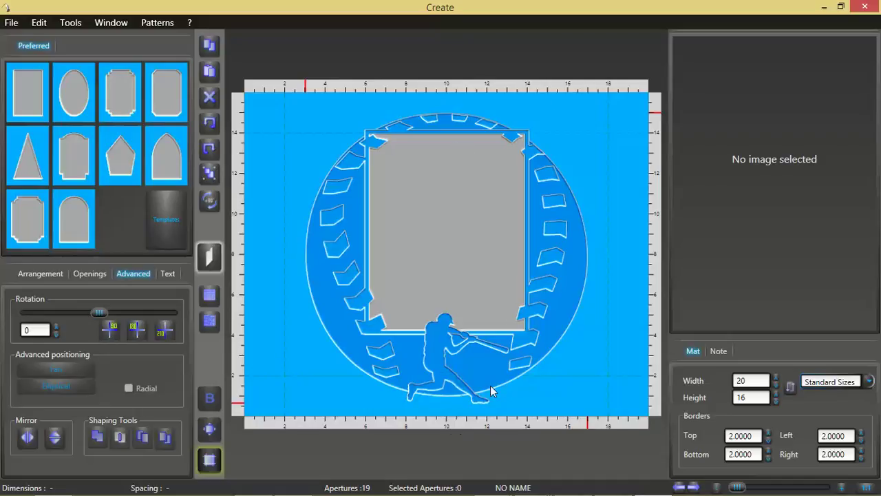
# - Select the large baseball circle together with the batter figure and trim the circle with the batter's shape
pyautogui.click(572, 323)
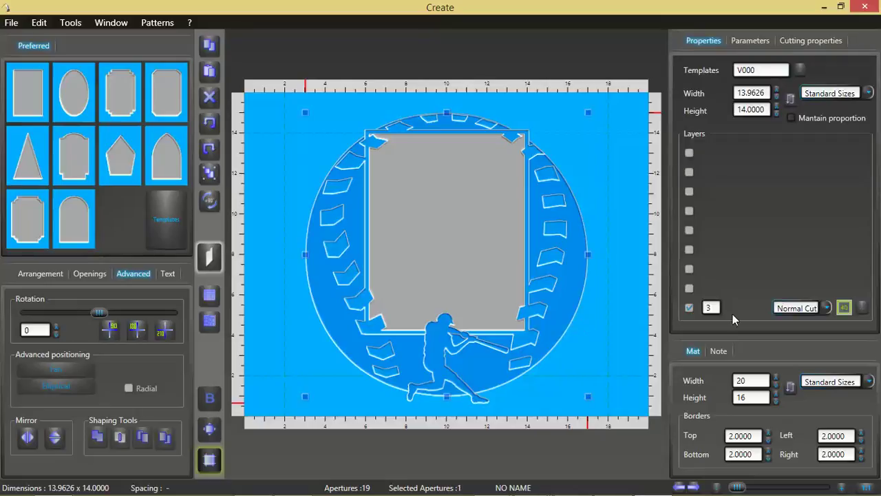
pyautogui.keyDown('shift'); pyautogui.click(479, 401); pyautogui.keyUp('shift')
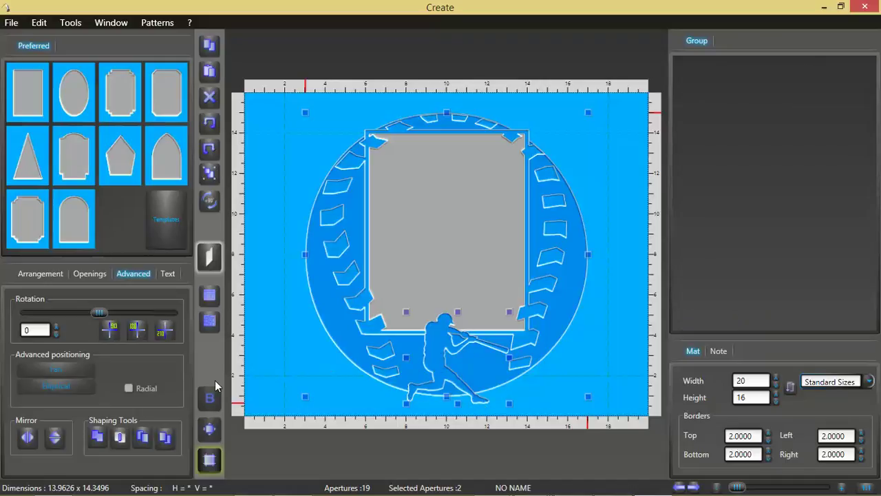
pyautogui.click(142, 436)
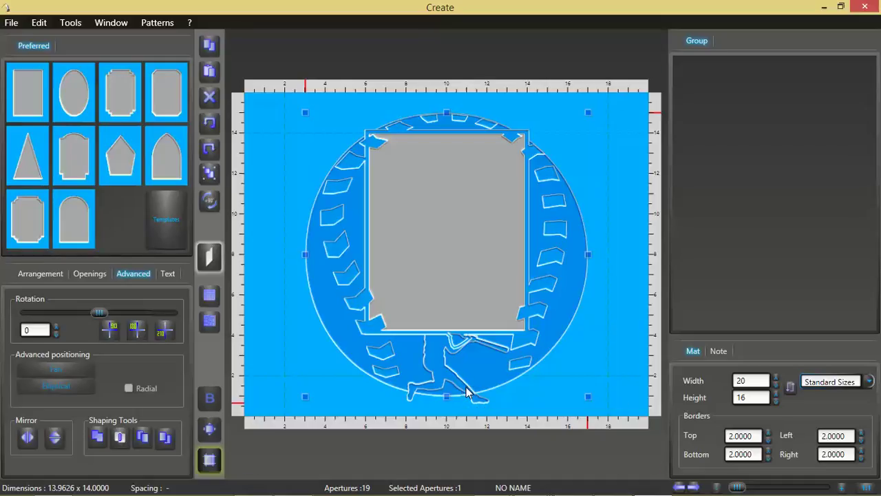
# - Delete the leftover 5.0577 x 4.5 batter figure from the lower part of the baseball circle
pyautogui.scroll(2, 462, 387)
pyautogui.scroll(-2, 465, 420)
pyautogui.click(475, 403)
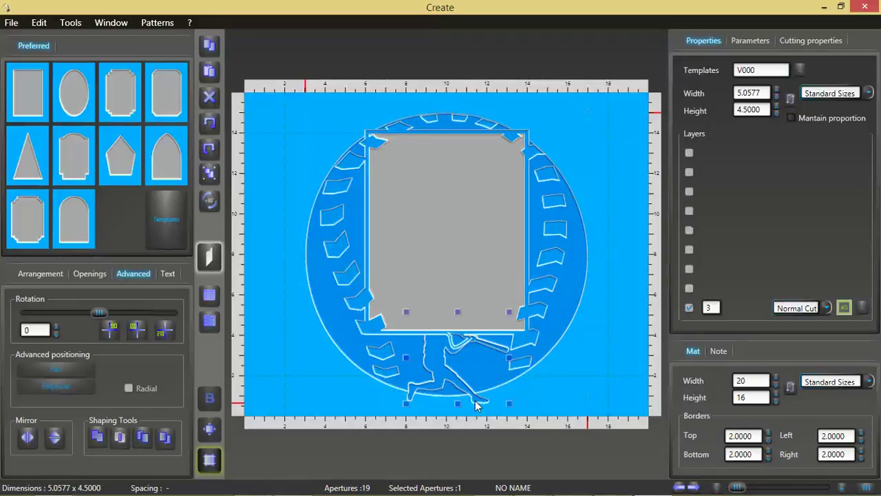
pyautogui.press('Delete')
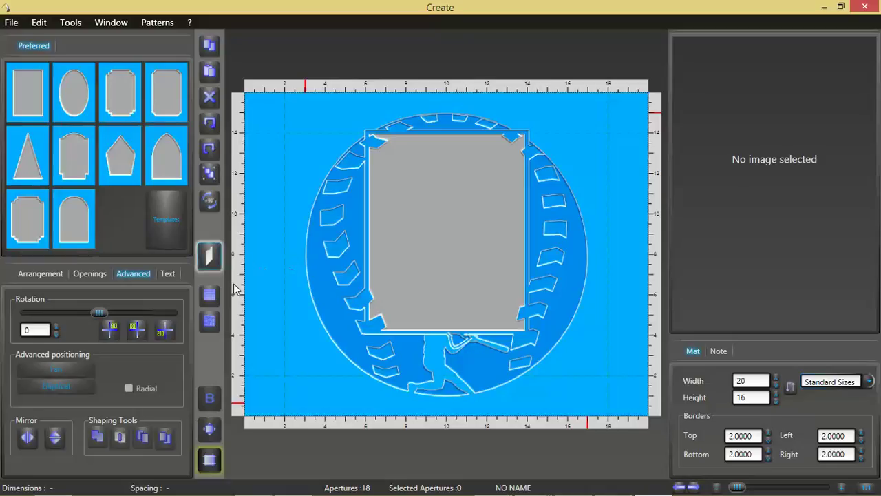
# - Open the design in Smart Cut and disable layers 3 and 2 to examine only the layer 1 cuts
pyautogui.click(209, 256)
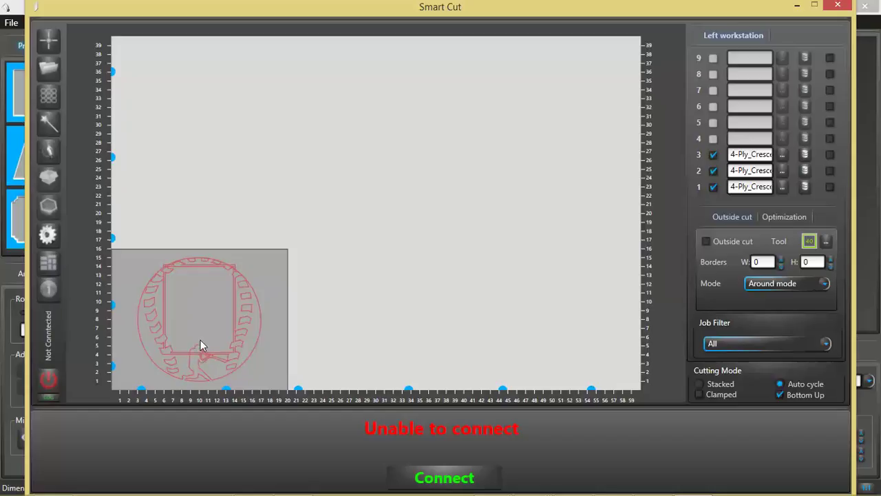
pyautogui.click(713, 156)
pyautogui.click(713, 172)
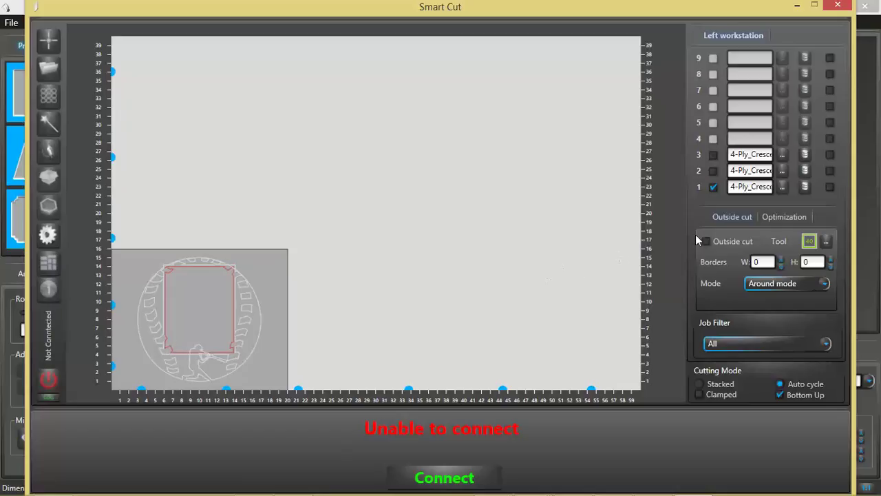
# - Examine the layer 2 cuts on their own, followed by the layer 3 cuts on their own
pyautogui.click(714, 189)
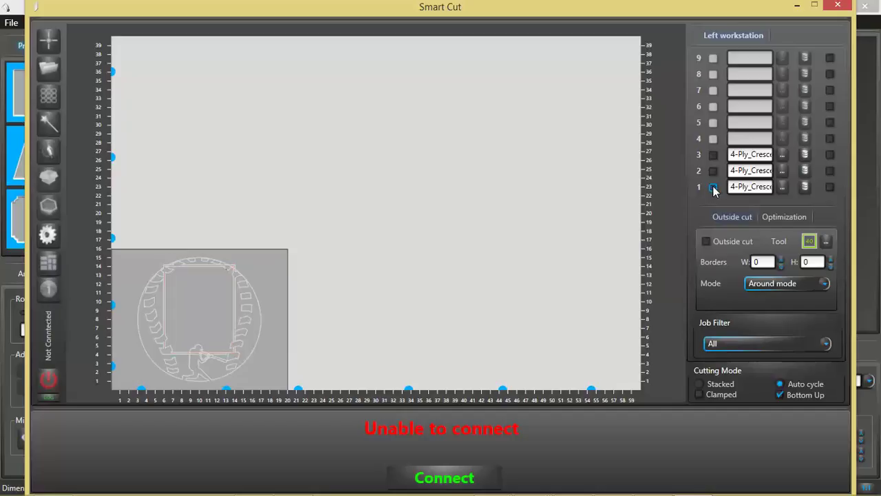
pyautogui.click(713, 173)
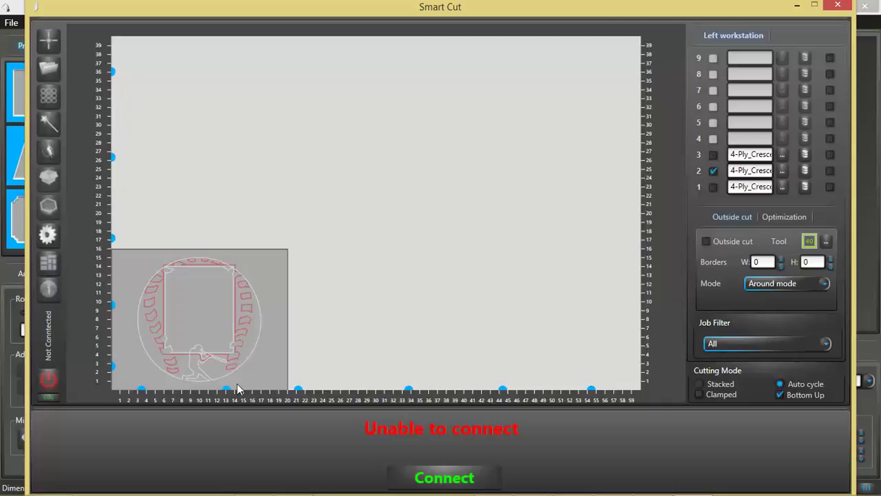
pyautogui.click(714, 171)
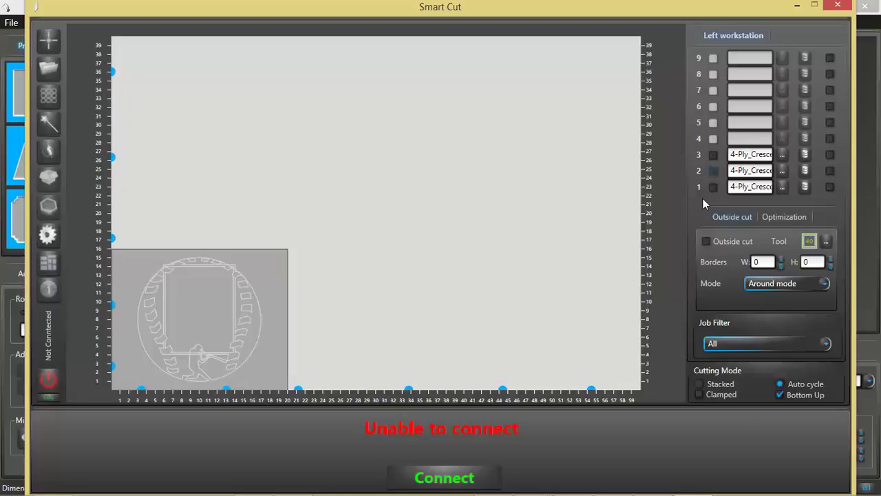
pyautogui.click(713, 155)
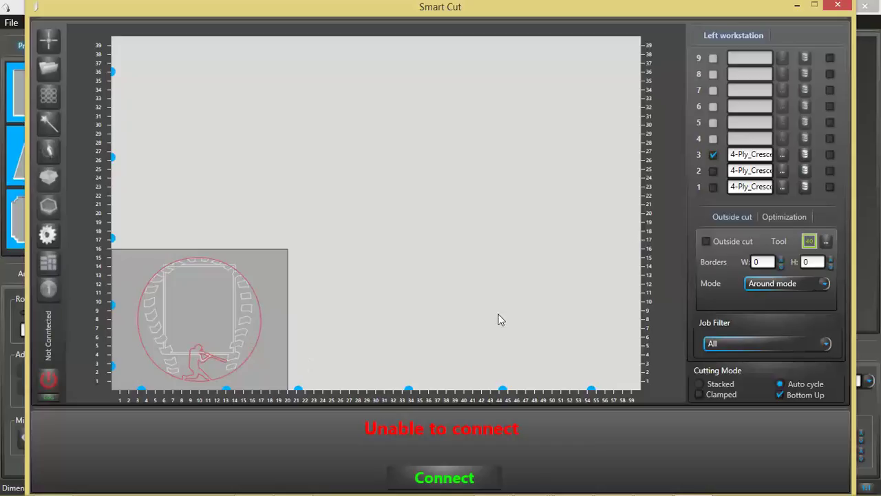
# - Enable layers 2 and 1 again alongside layer 3 and return to the mat design in Create
pyautogui.click(713, 171)
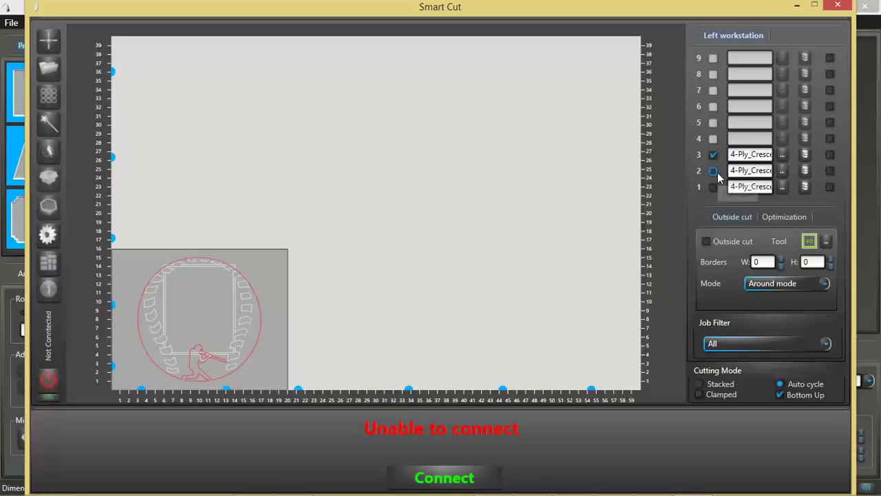
pyautogui.click(713, 187)
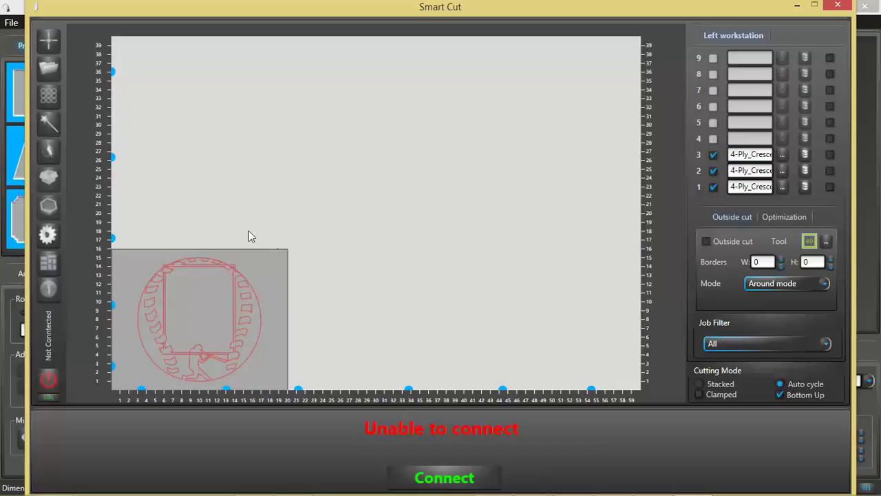
pyautogui.click(48, 150)
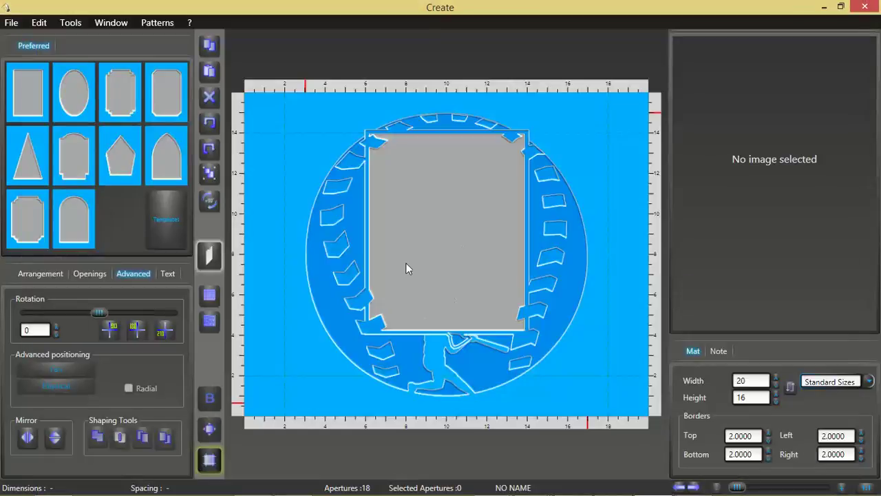